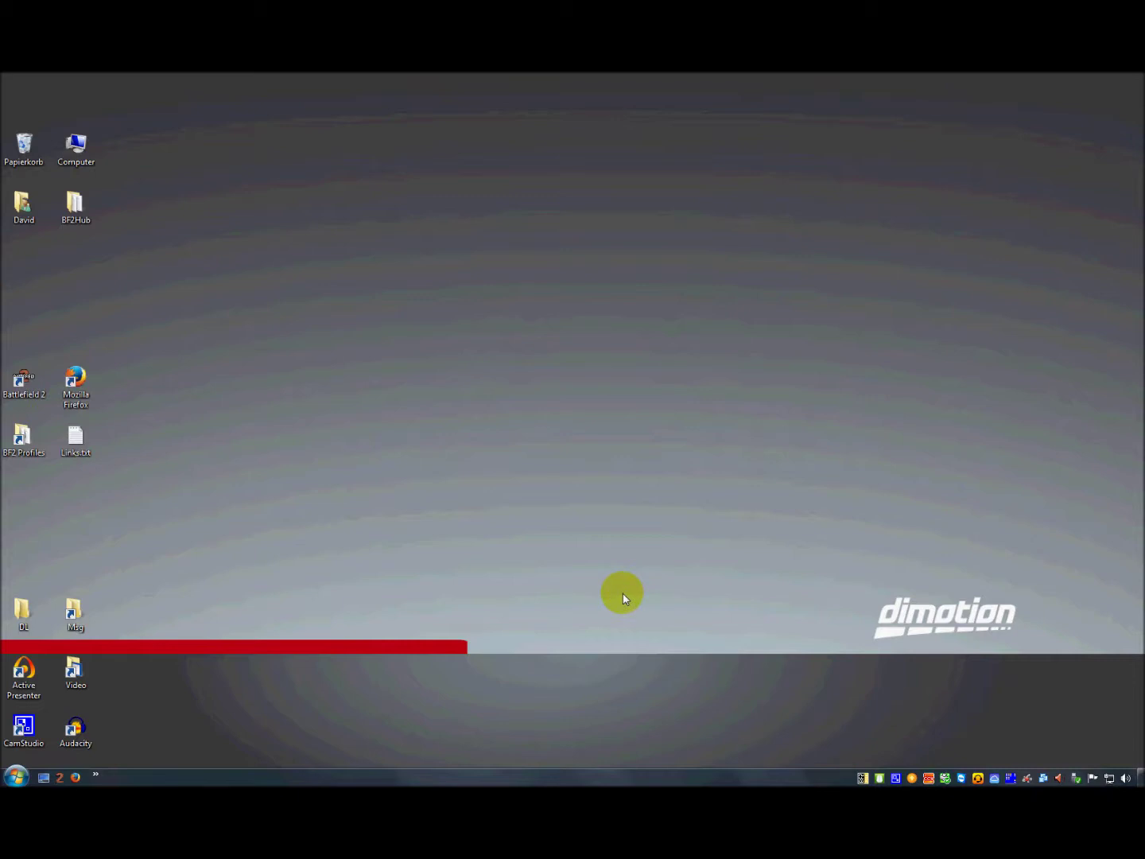
- Open BF2Hub's Account Backup window, dismiss its instructions, and open the Battlefield 2 Profiles folder
double_click(863, 778)
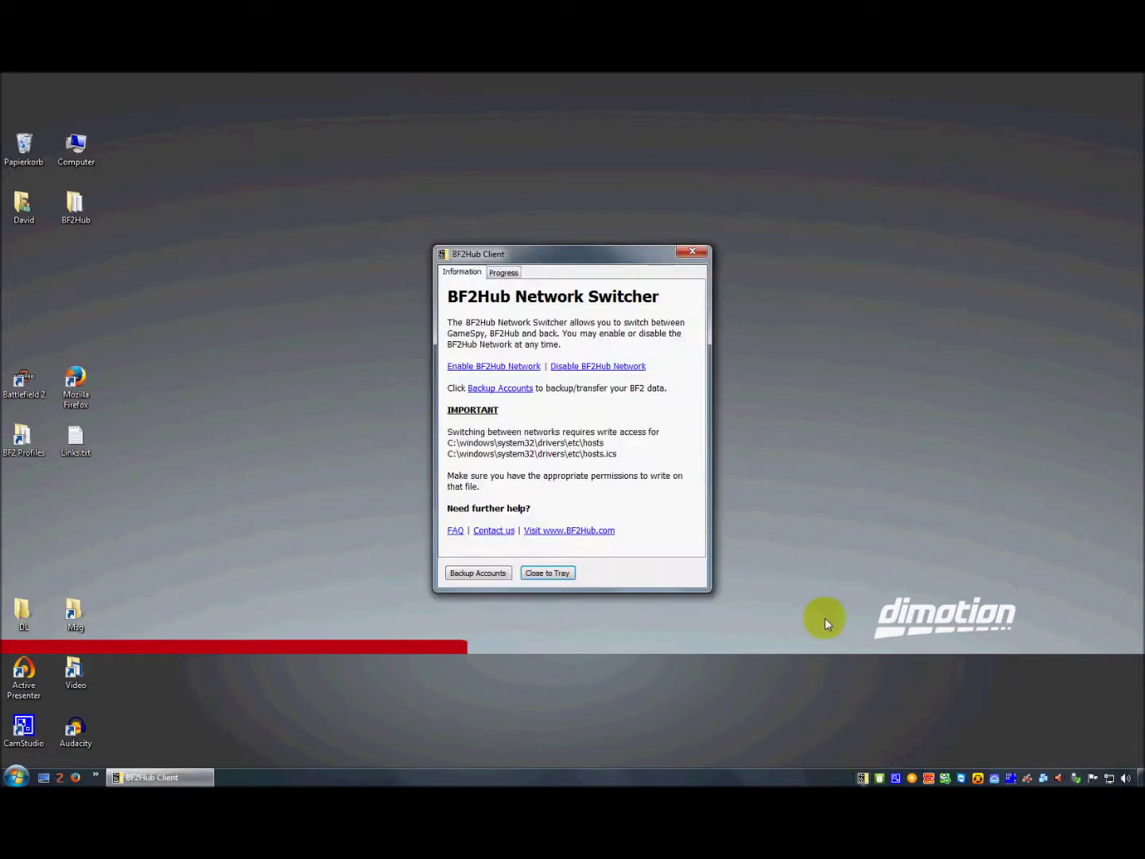
left_click(477, 574)
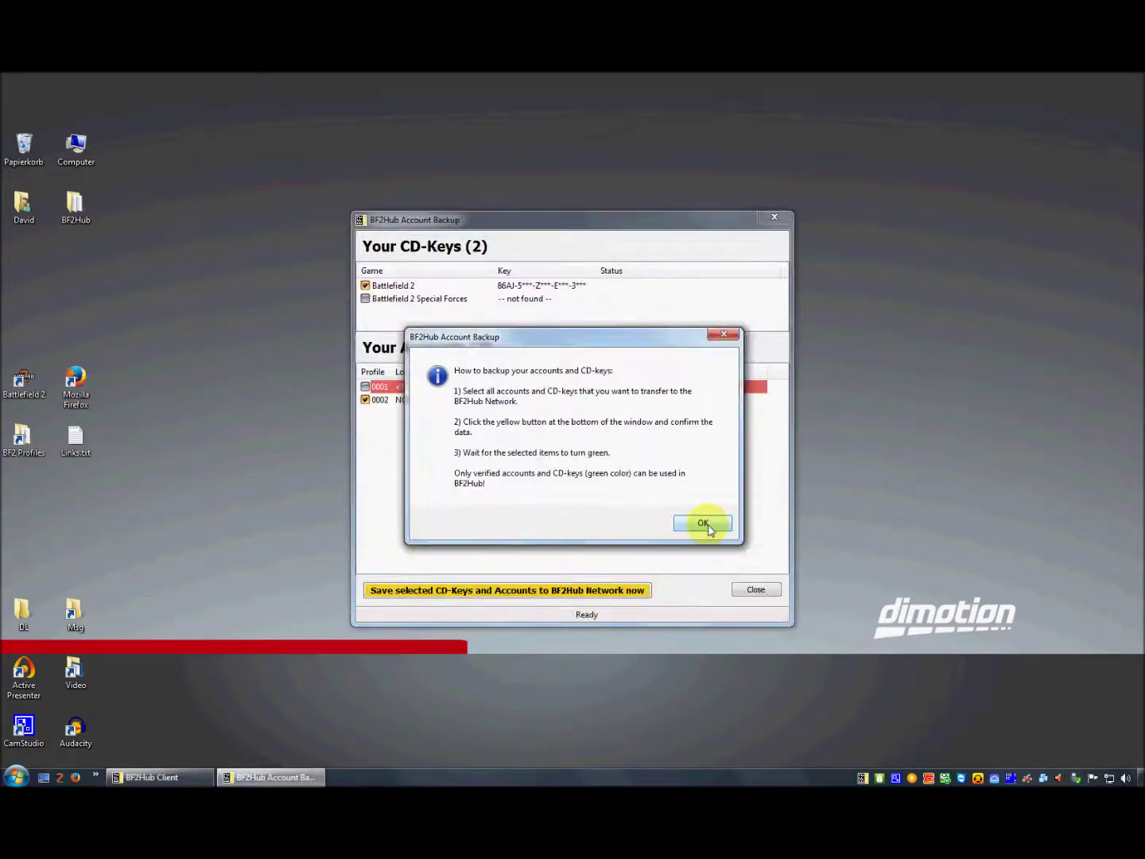
left_click(702, 523)
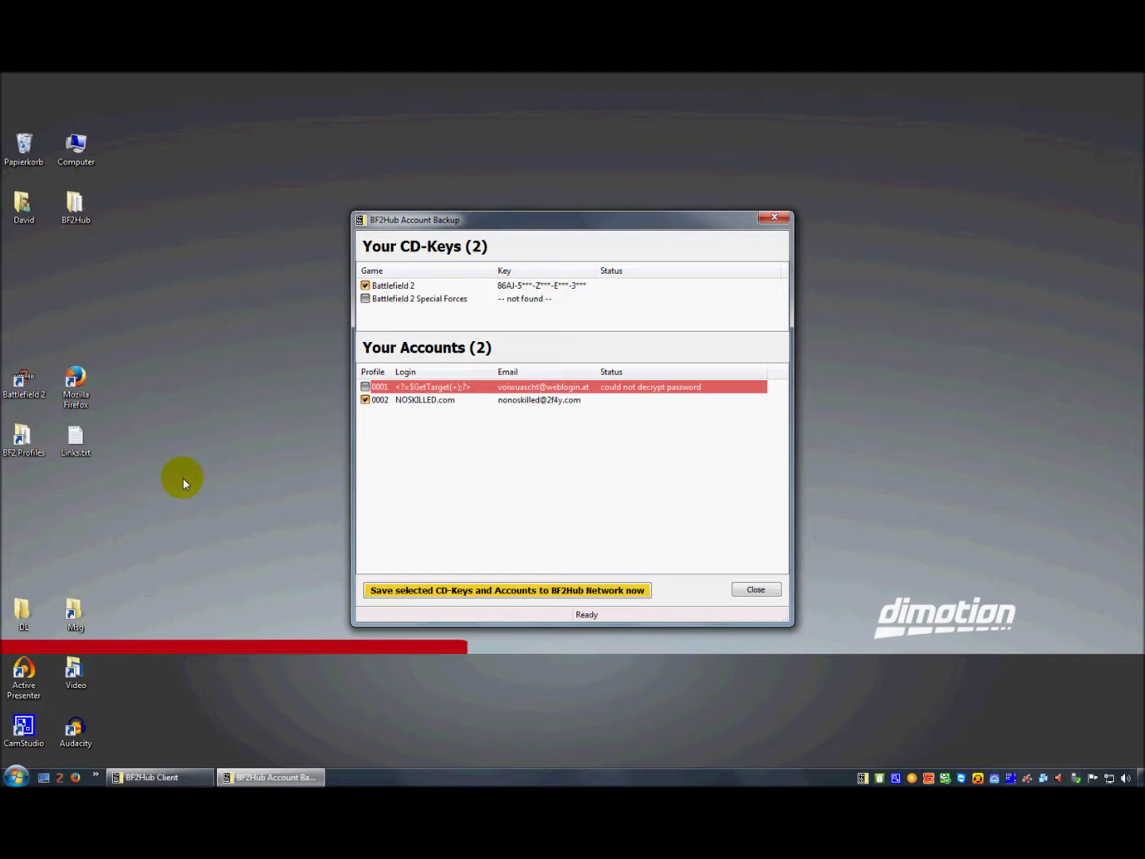
double_click(21, 439)
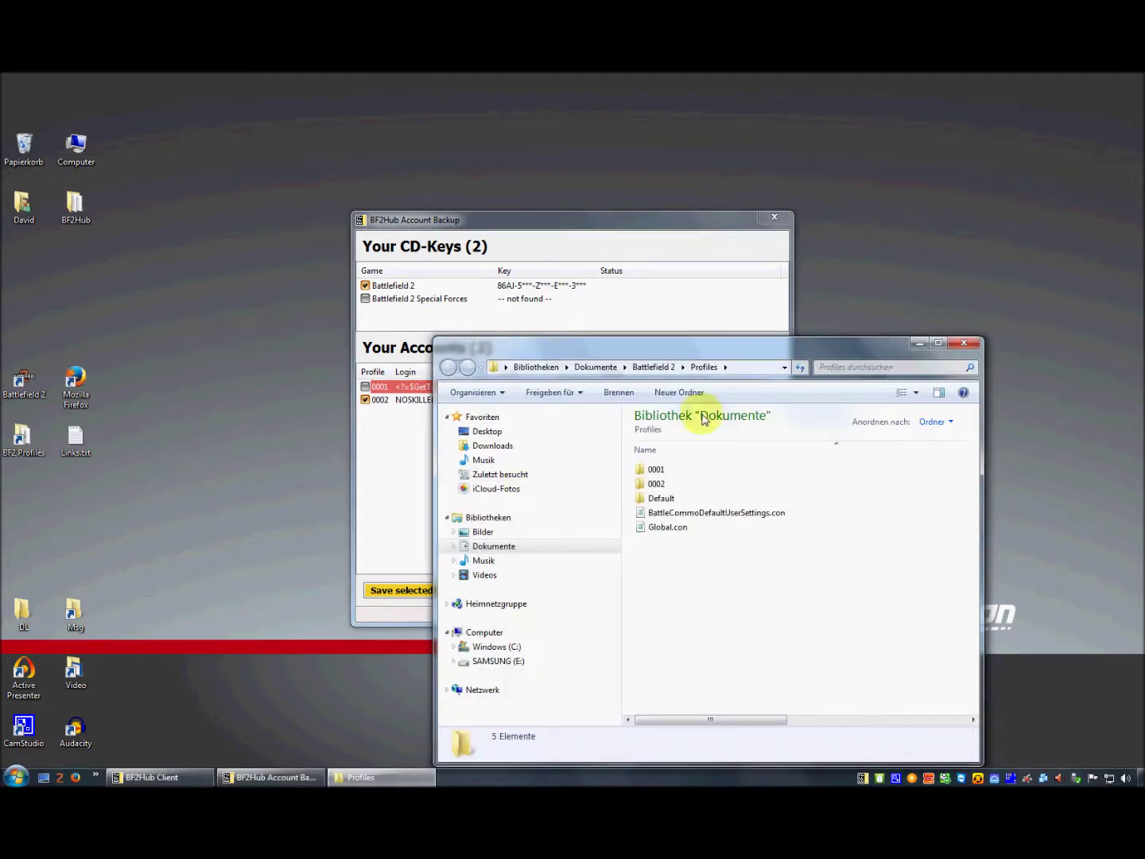
- Check the Profiles folder path, move the window aside, and open profile folder 0001
left_click(737, 369)
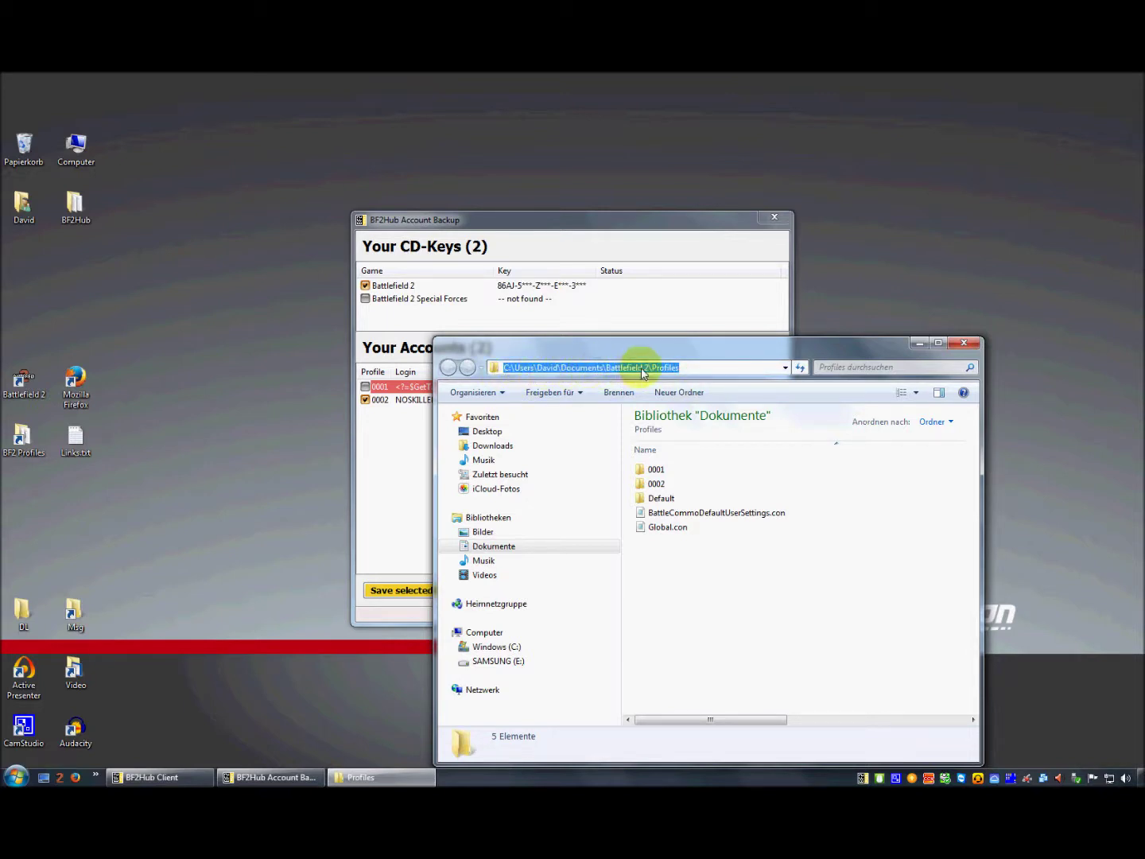
left_click(722, 564)
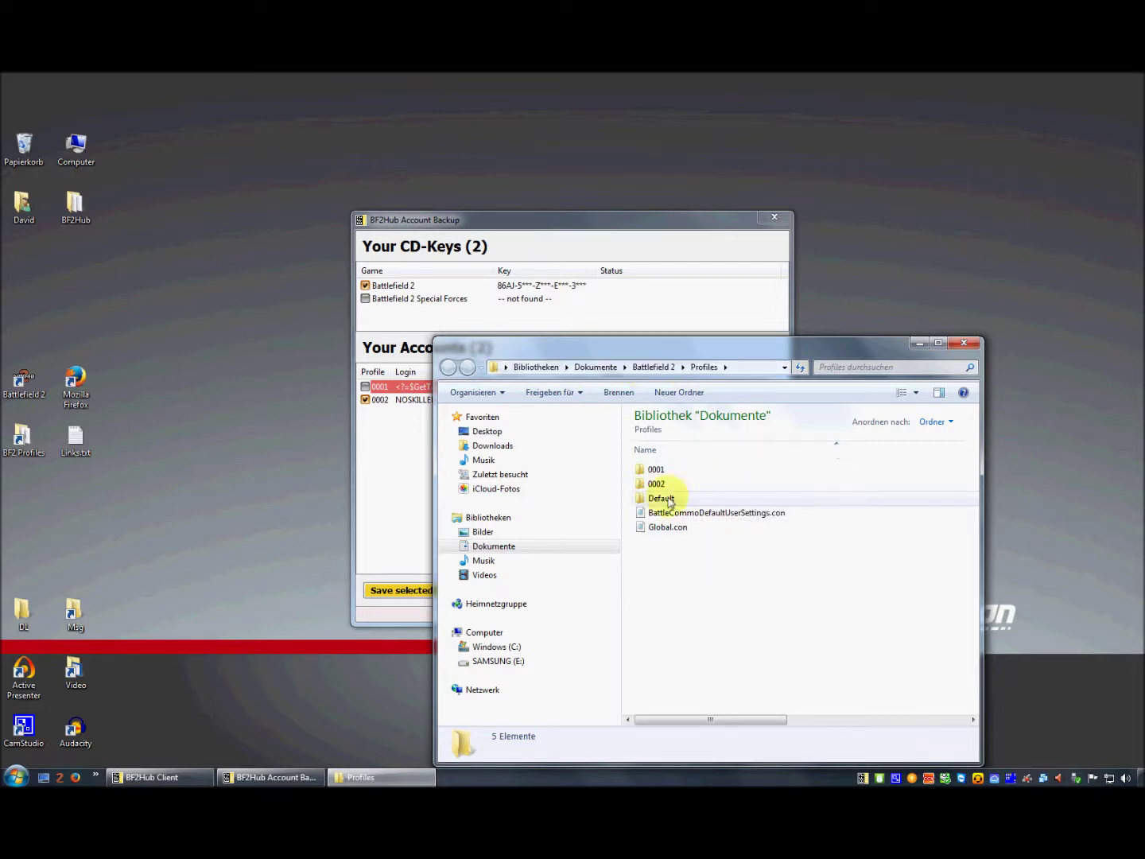
left_click_drag(720, 344, 850, 331)
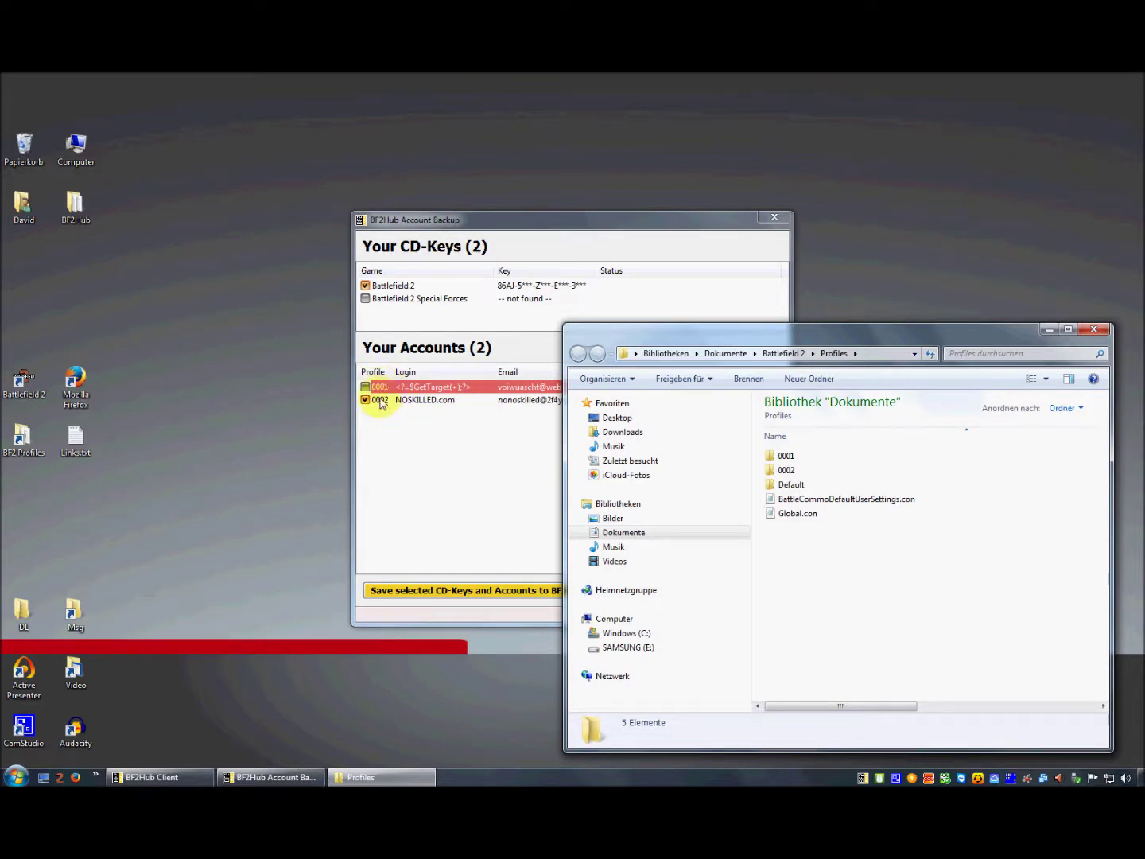
double_click(788, 455)
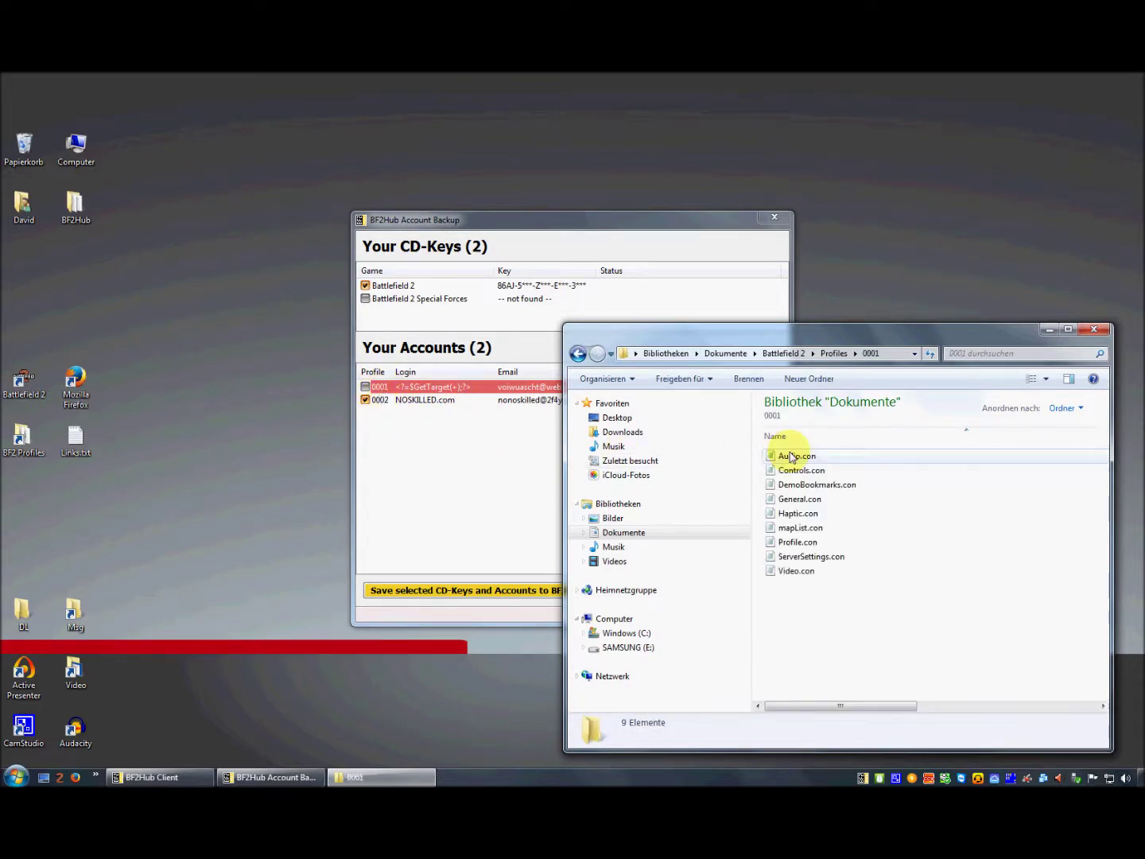
- Inspect the setPassword value in Profile.con, close it unchanged, and minimize the folder window
double_click(795, 542)
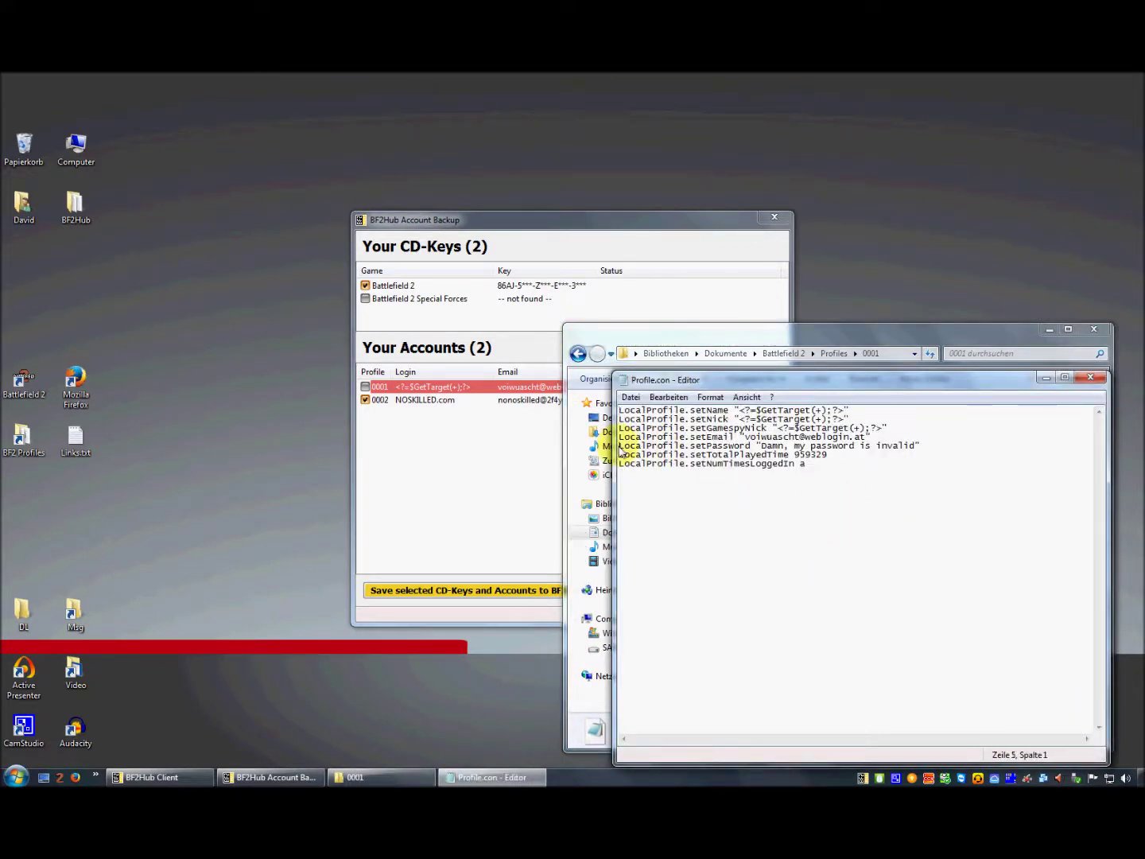
left_click_drag(619, 451, 920, 452)
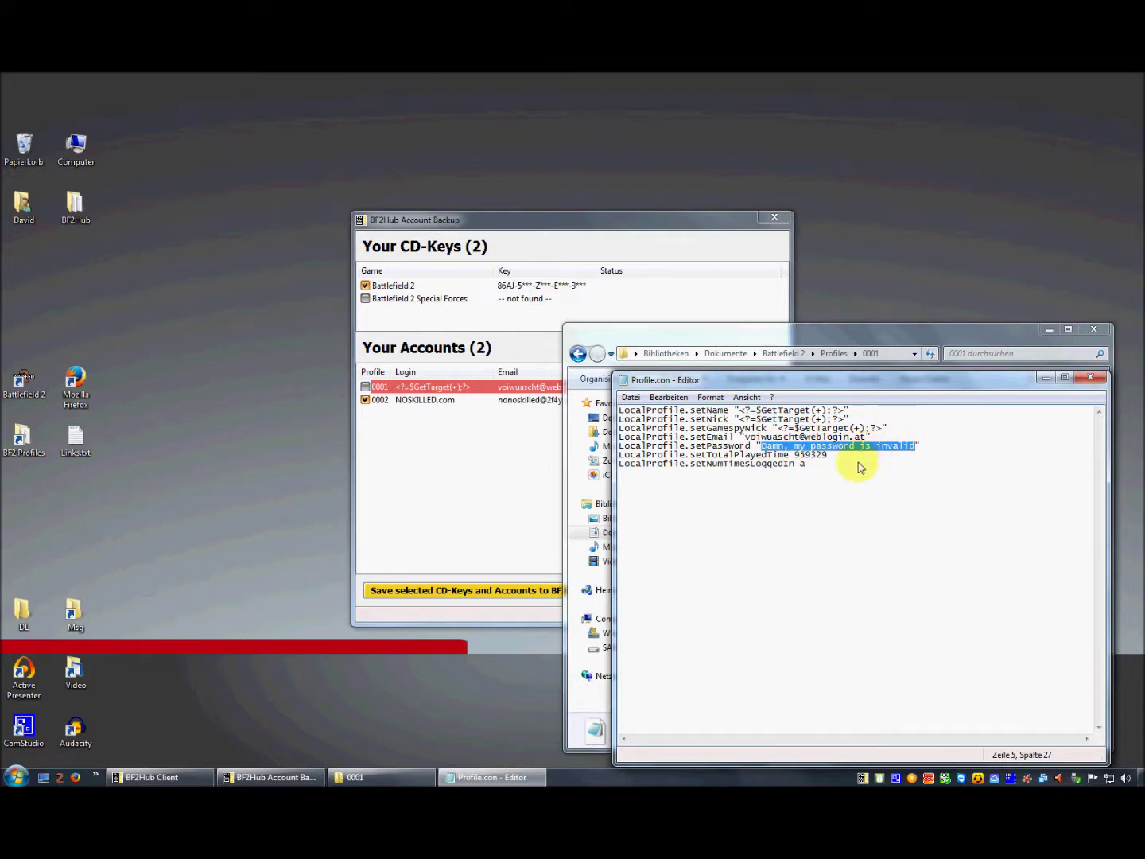
left_click(765, 450)
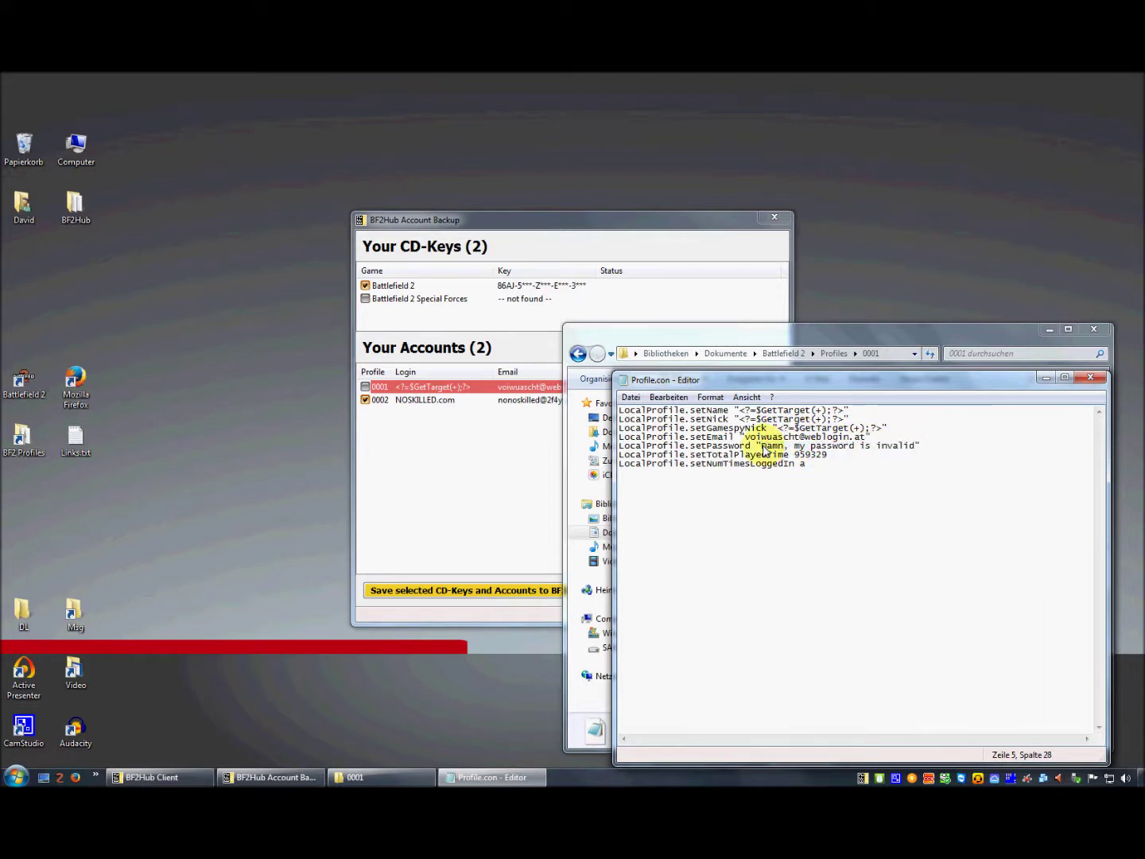
left_click_drag(766, 449, 913, 449)
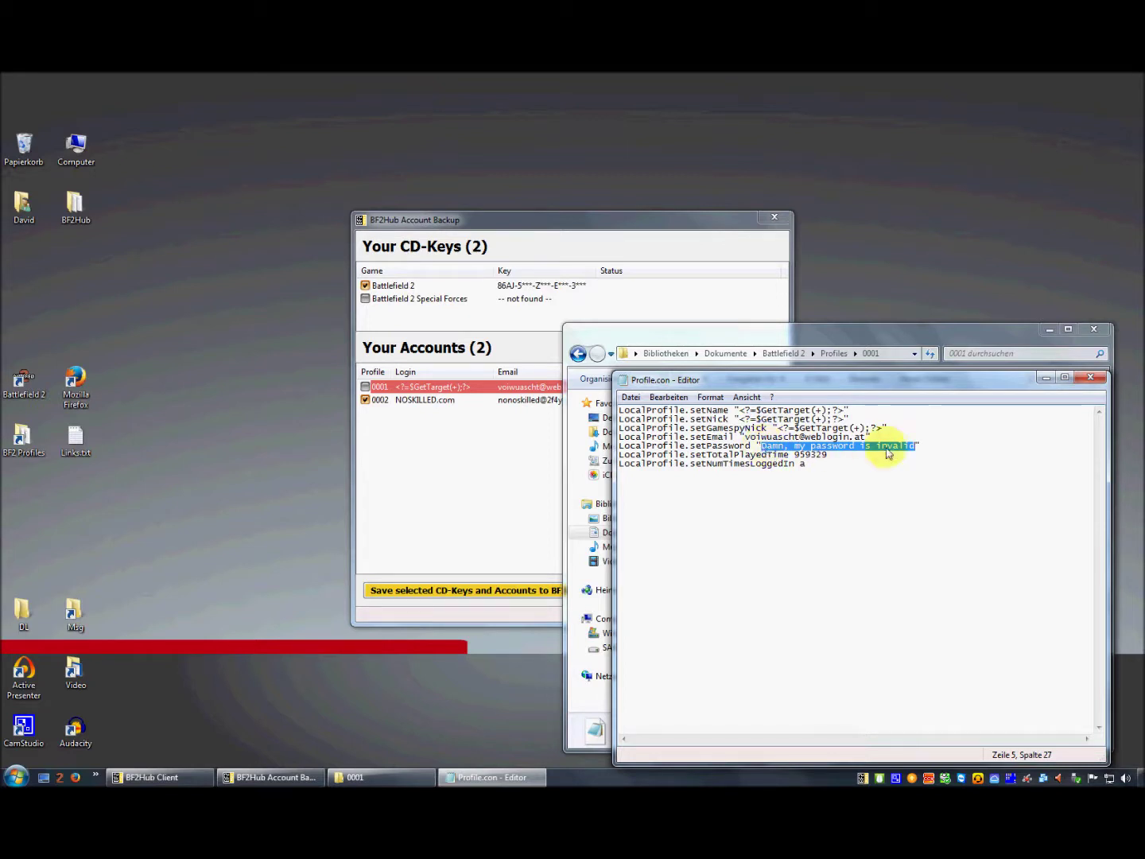
left_click(1098, 379)
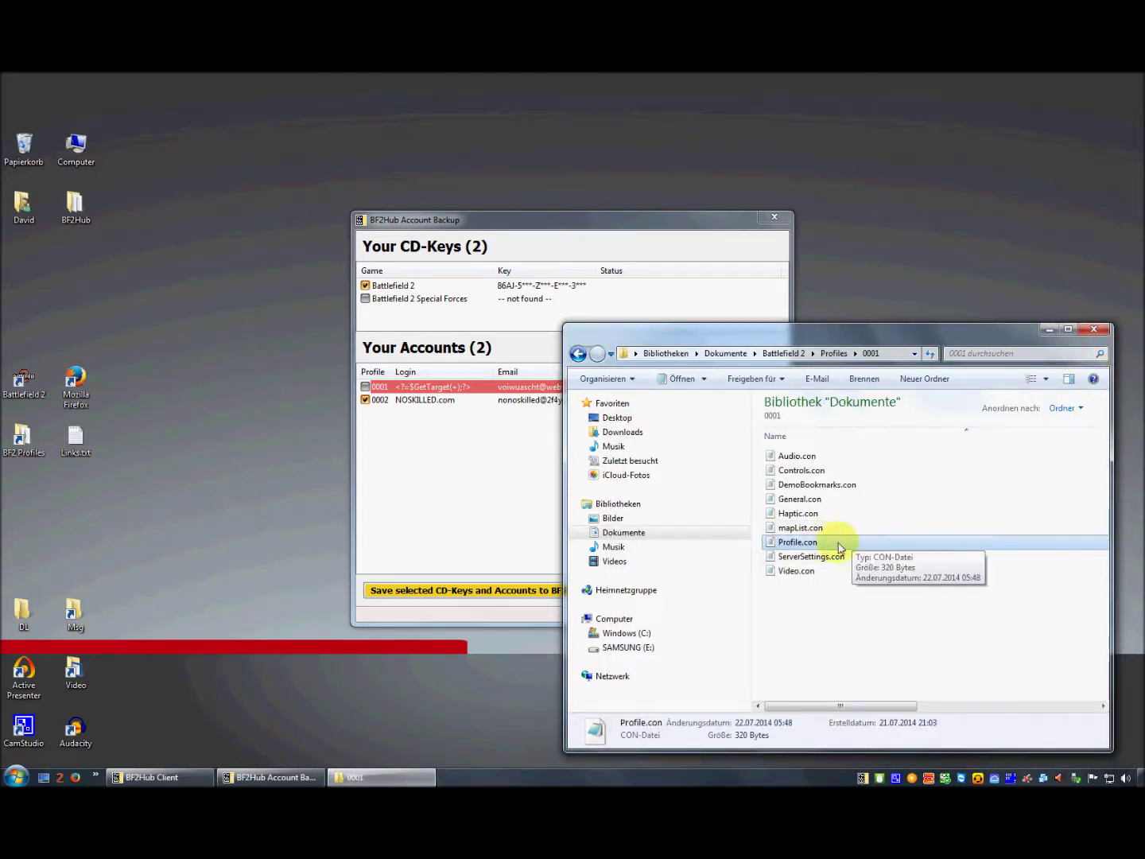
left_click(1046, 330)
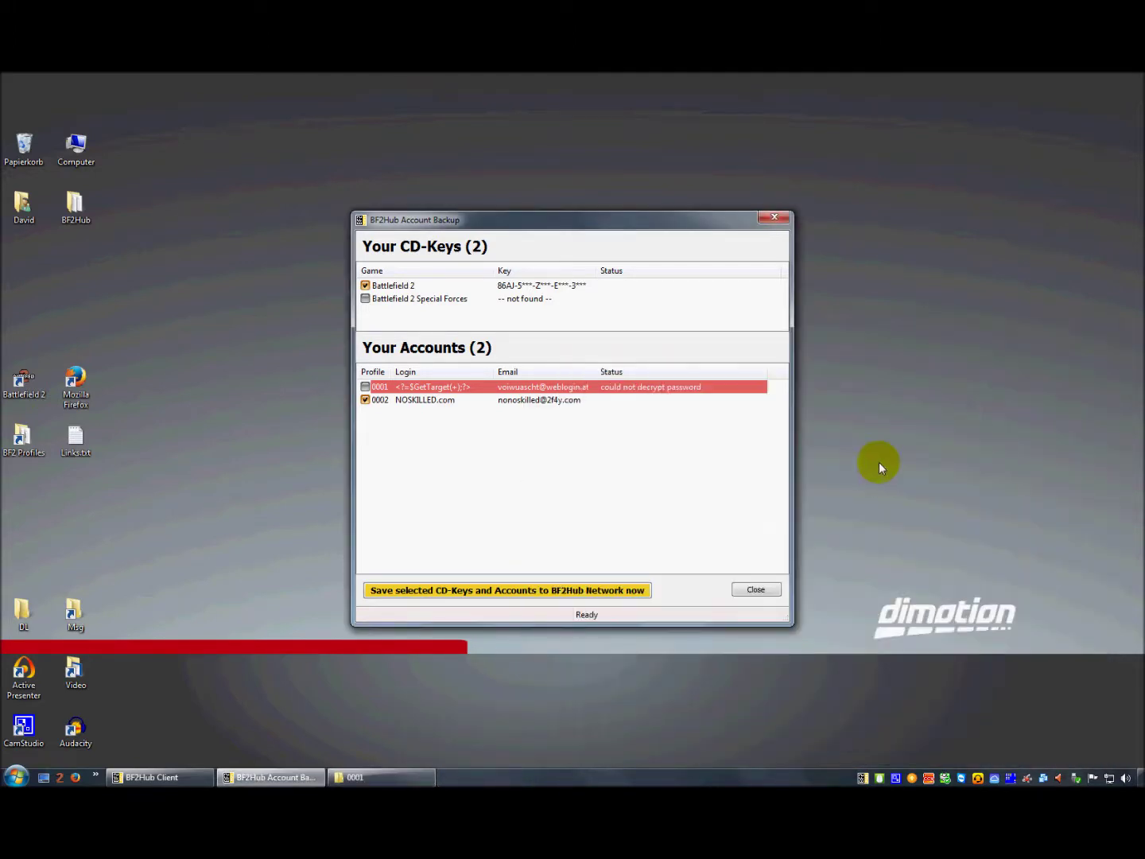
- Copy the Password Encrypt Tool link from Links.txt and launch Mozilla Firefox
double_click(76, 437)
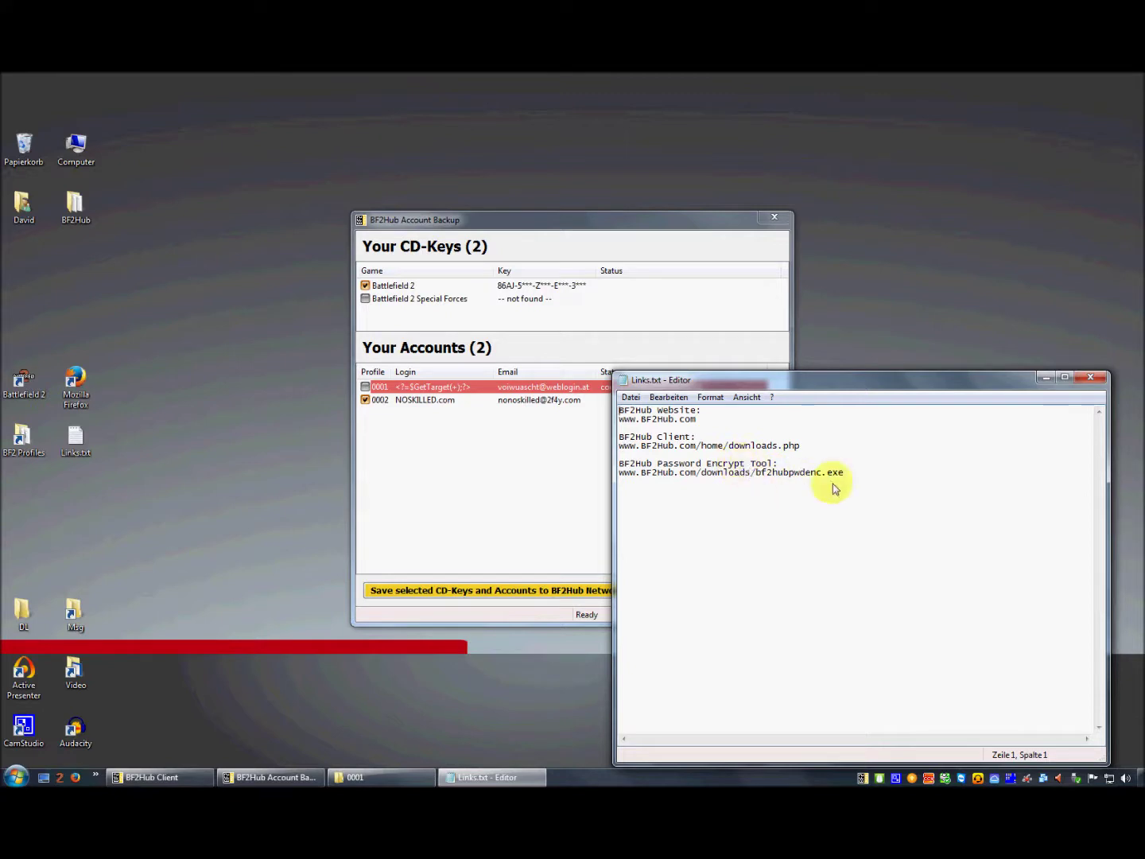
left_click_drag(845, 474, 610, 481)
key("ctrl+c")
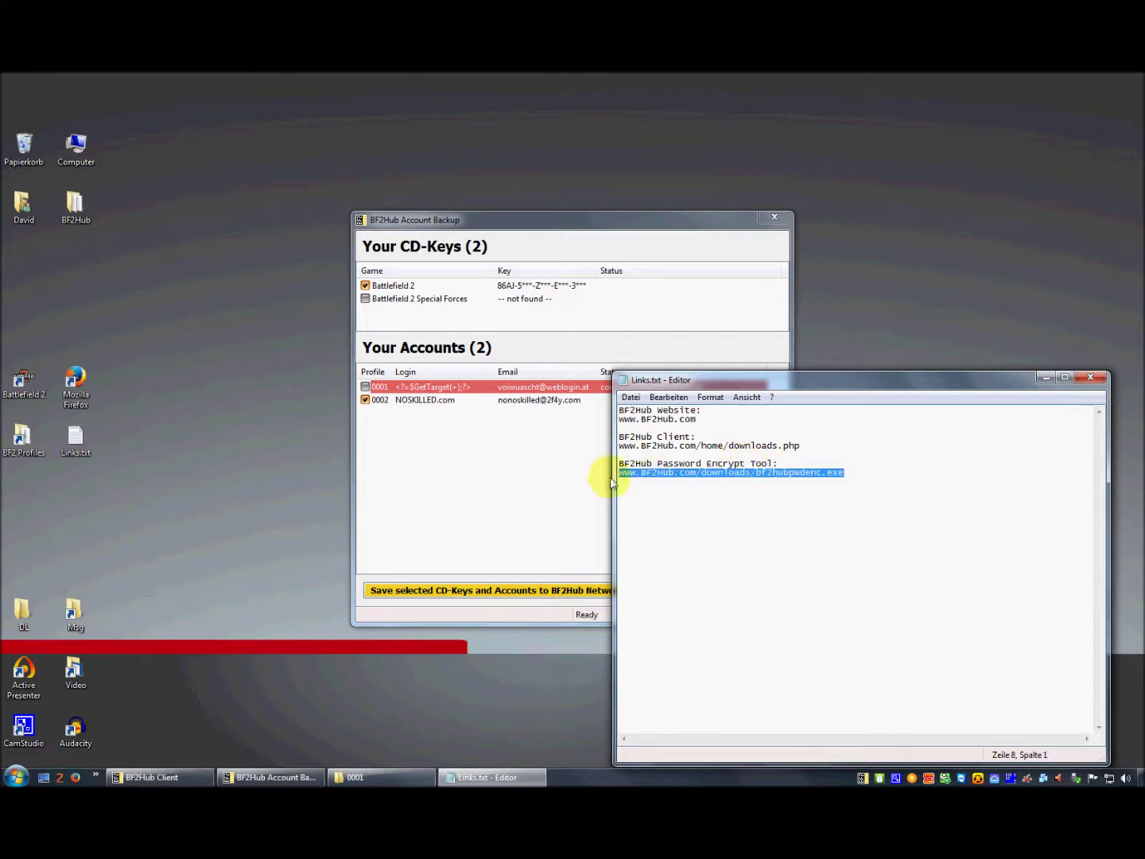
left_click(91, 402)
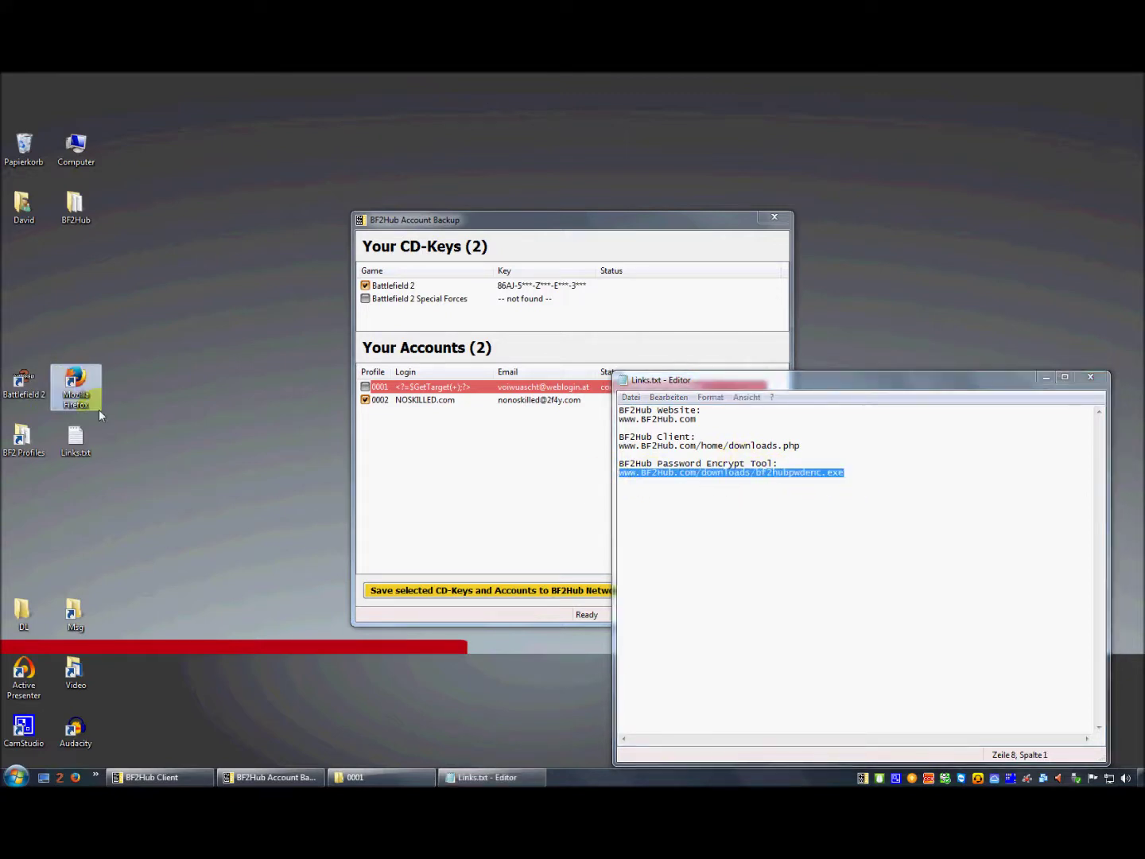
double_click(98, 410)
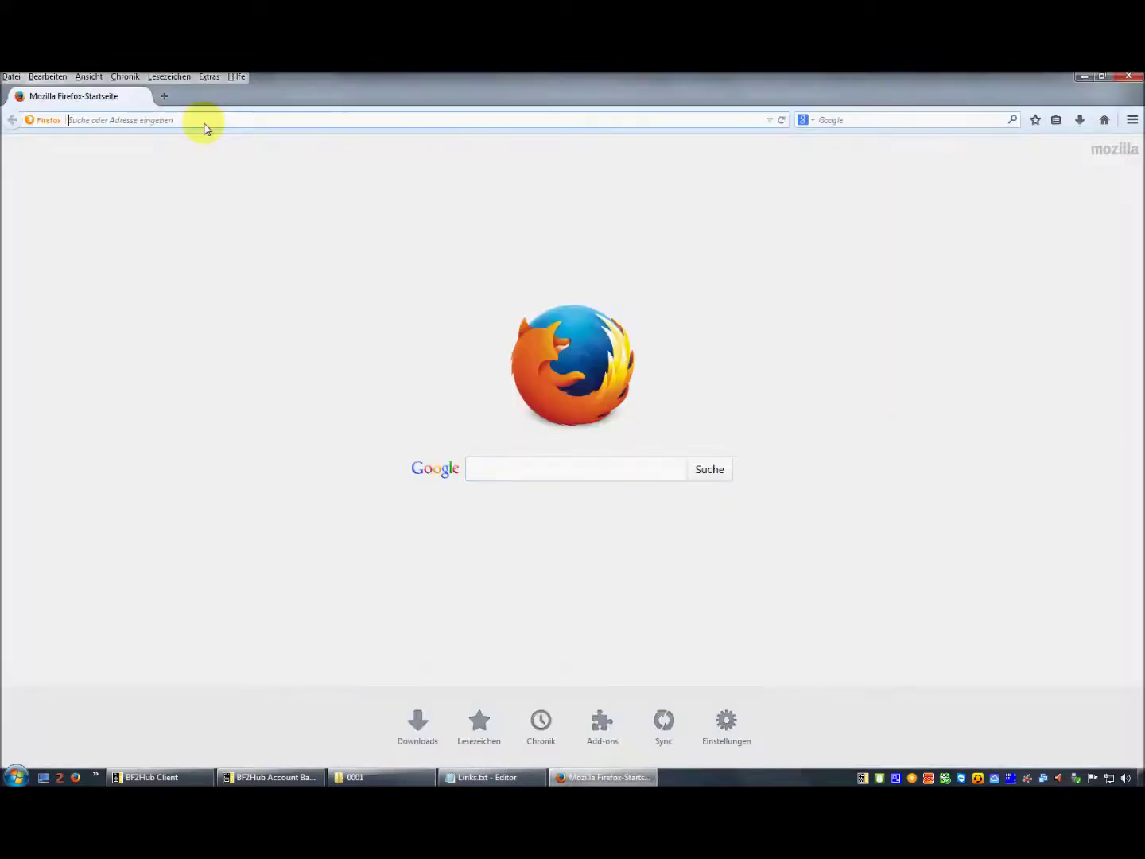
- Download bf2hubpwdenc.exe from the pasted address and run it, accepting the security warning
key("ctrl+v")
key("Return")
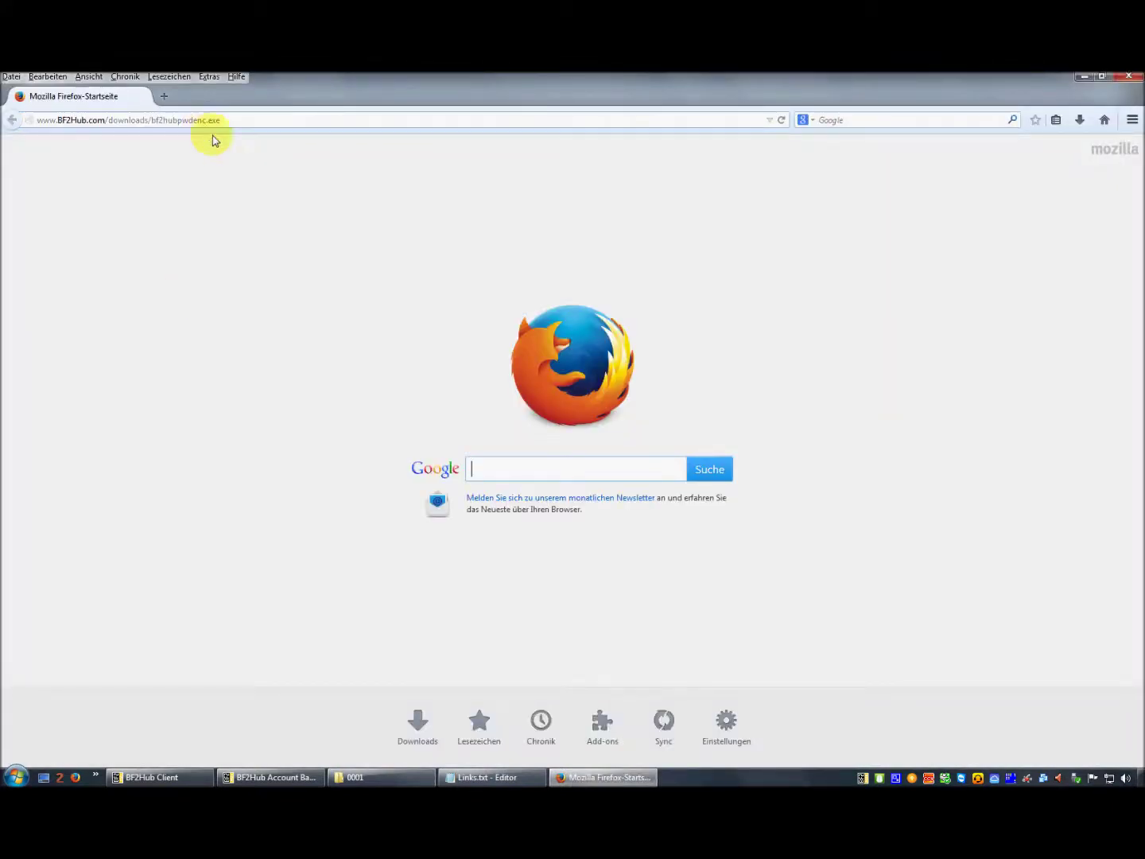
left_click(617, 466)
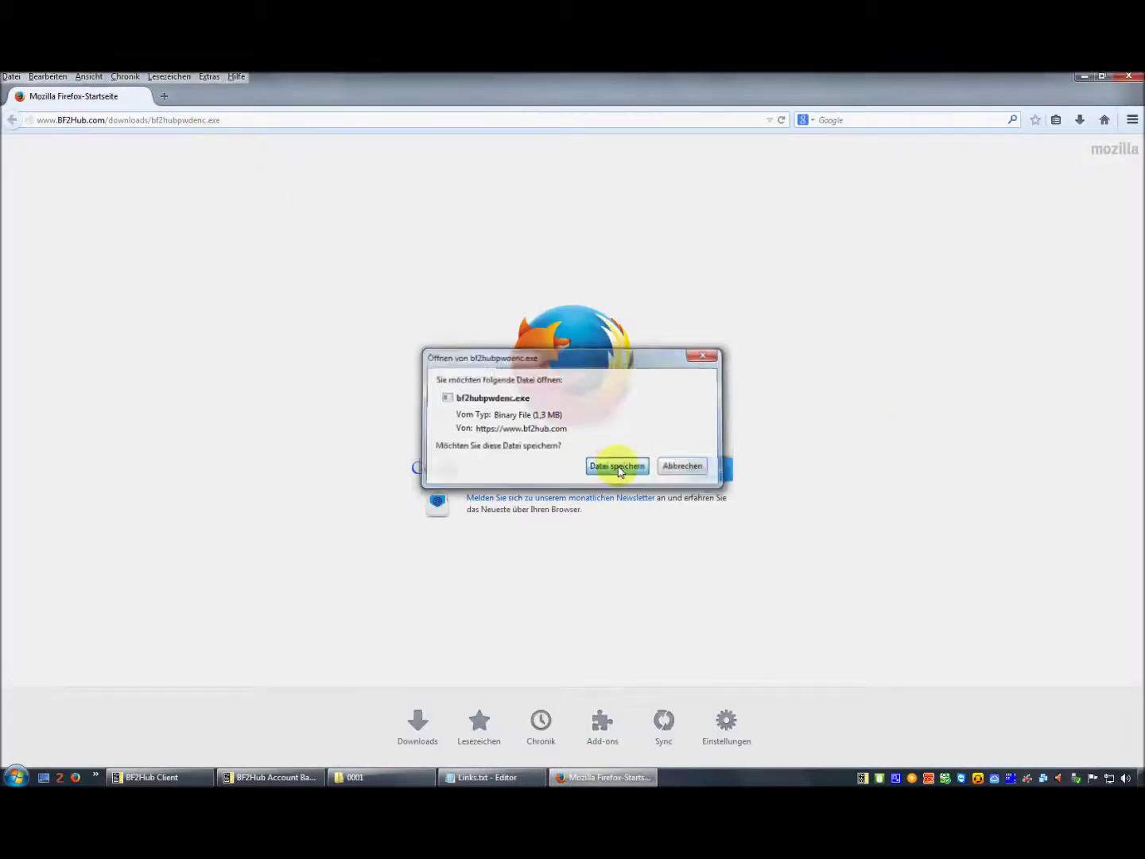
left_click(1080, 120)
left_click(865, 161)
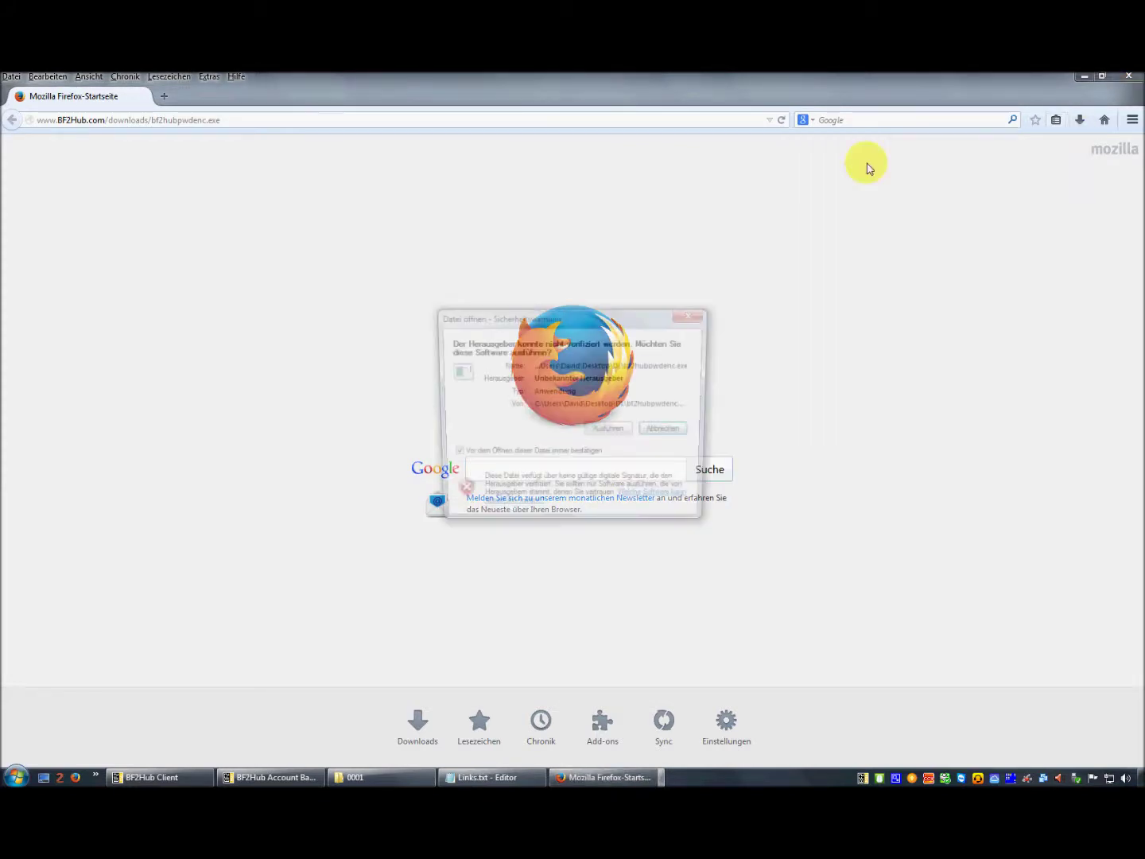
left_click(603, 431)
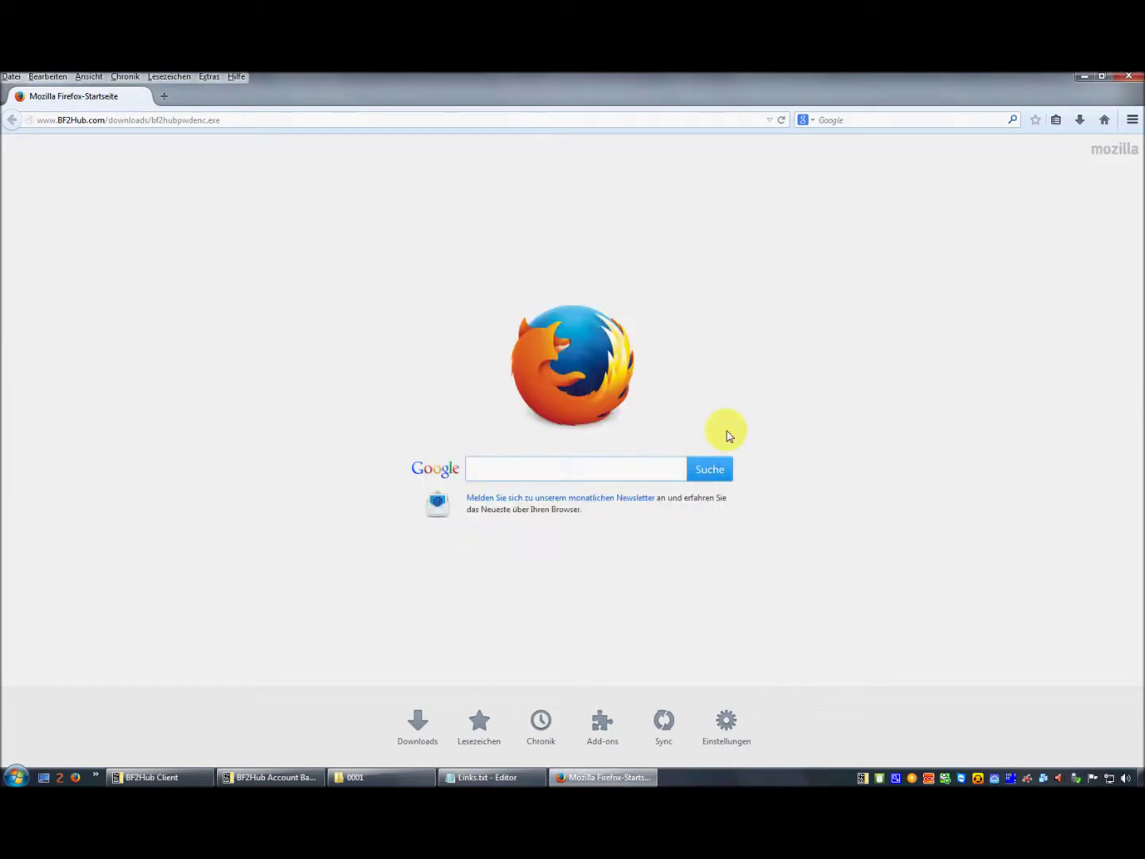
left_click(1079, 76)
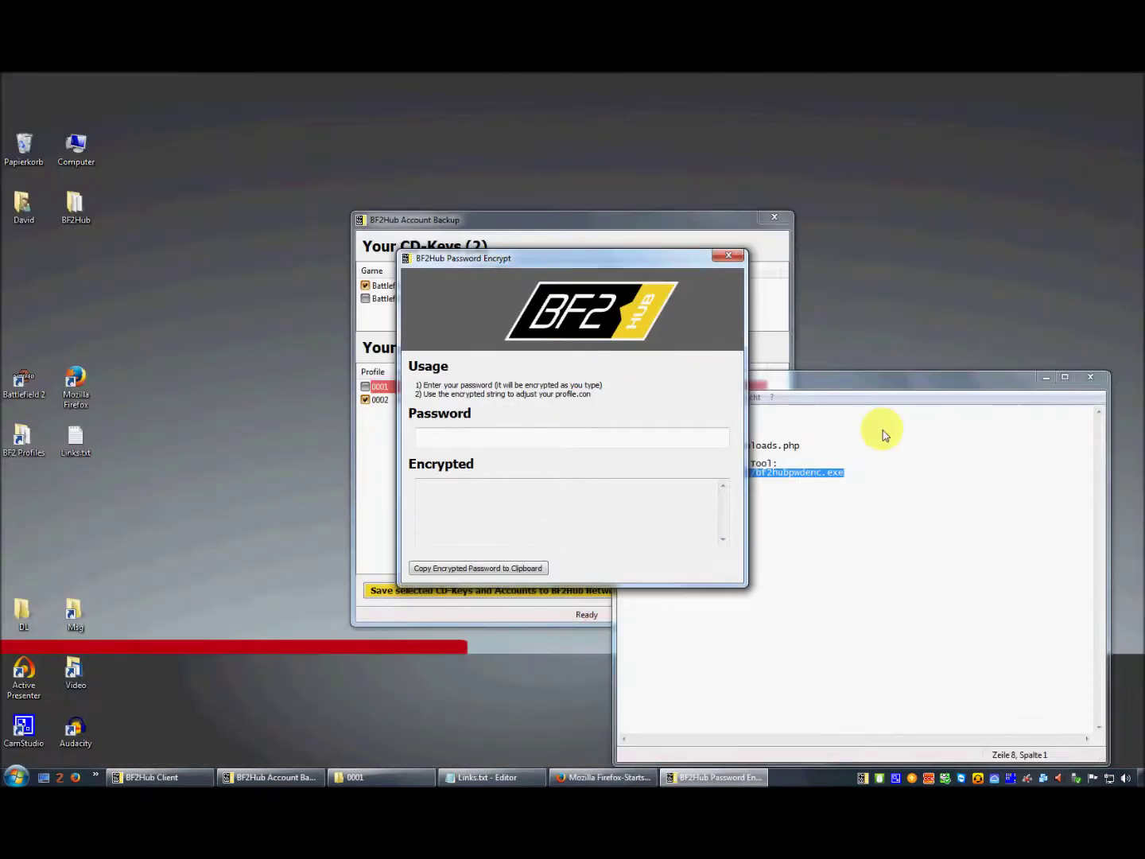
- Move the encrypt tool aside and try encrypting the sample password 'test'
left_click_drag(600, 262, 457, 258)
left_click(331, 436)
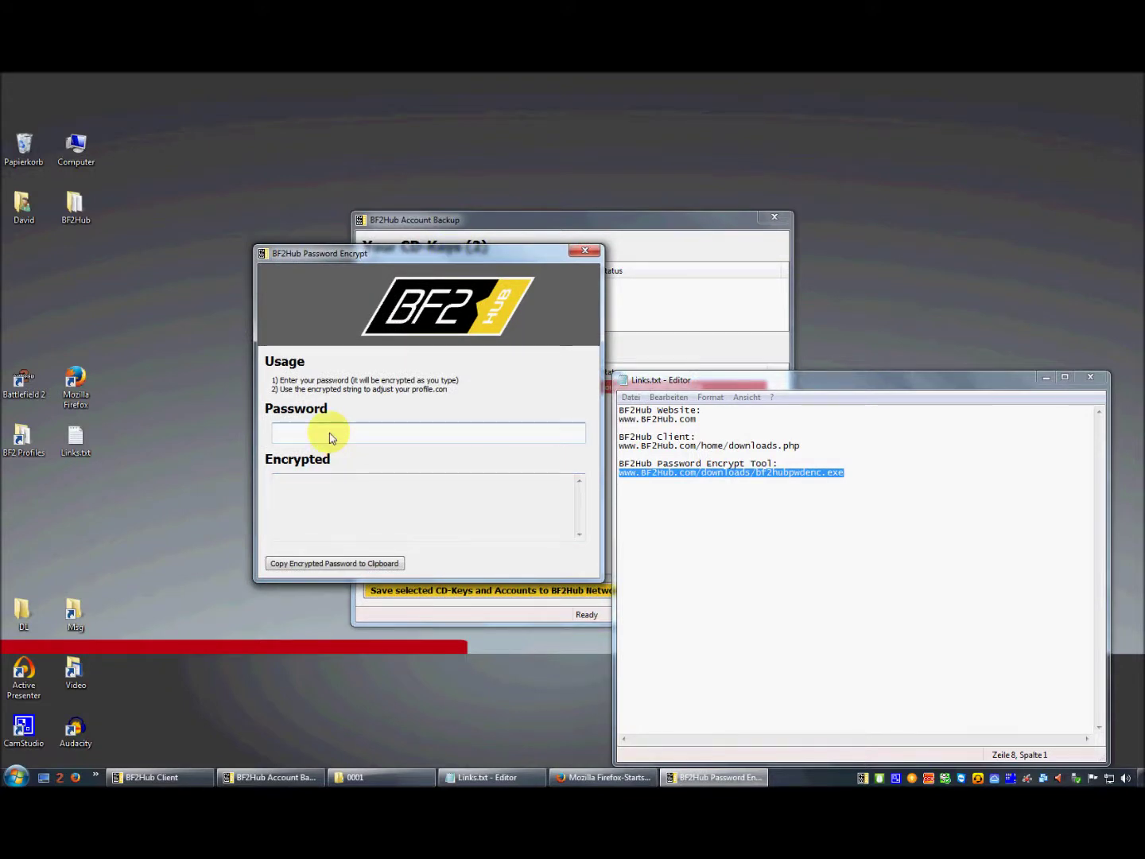
type("test")
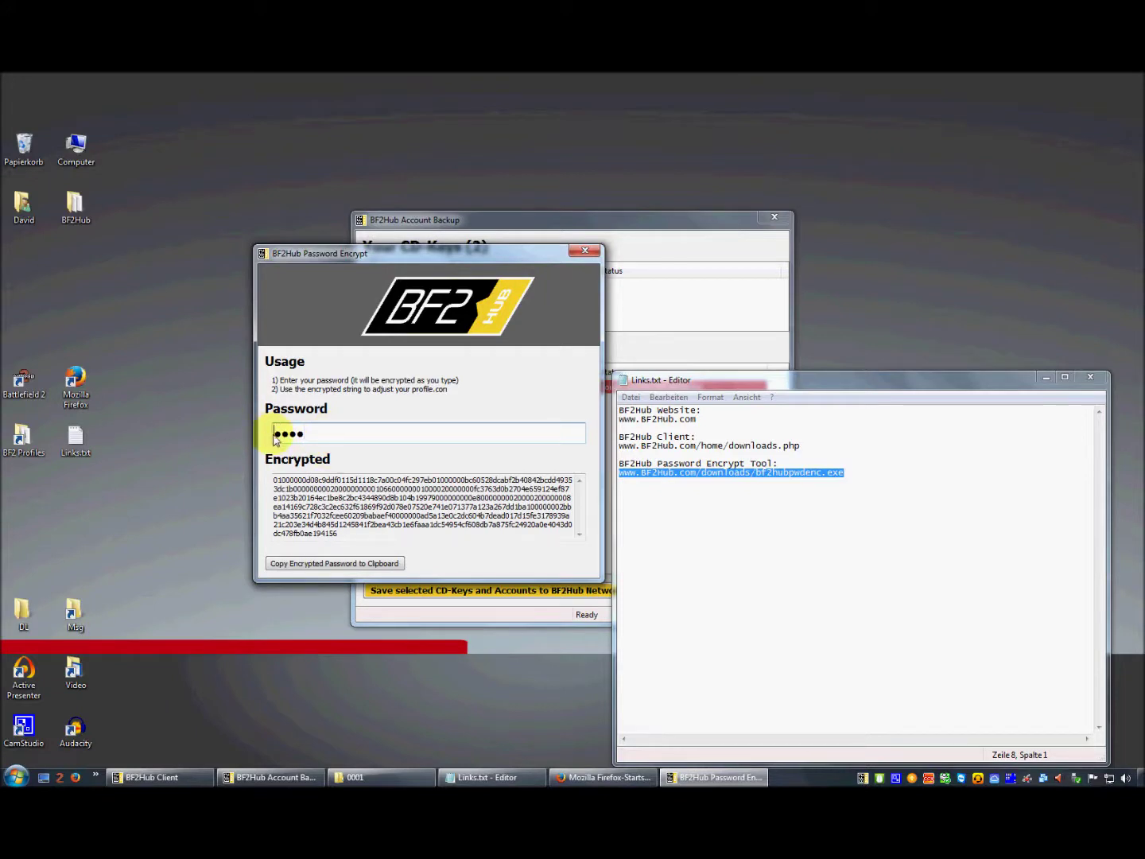
left_click_drag(265, 434, 306, 440)
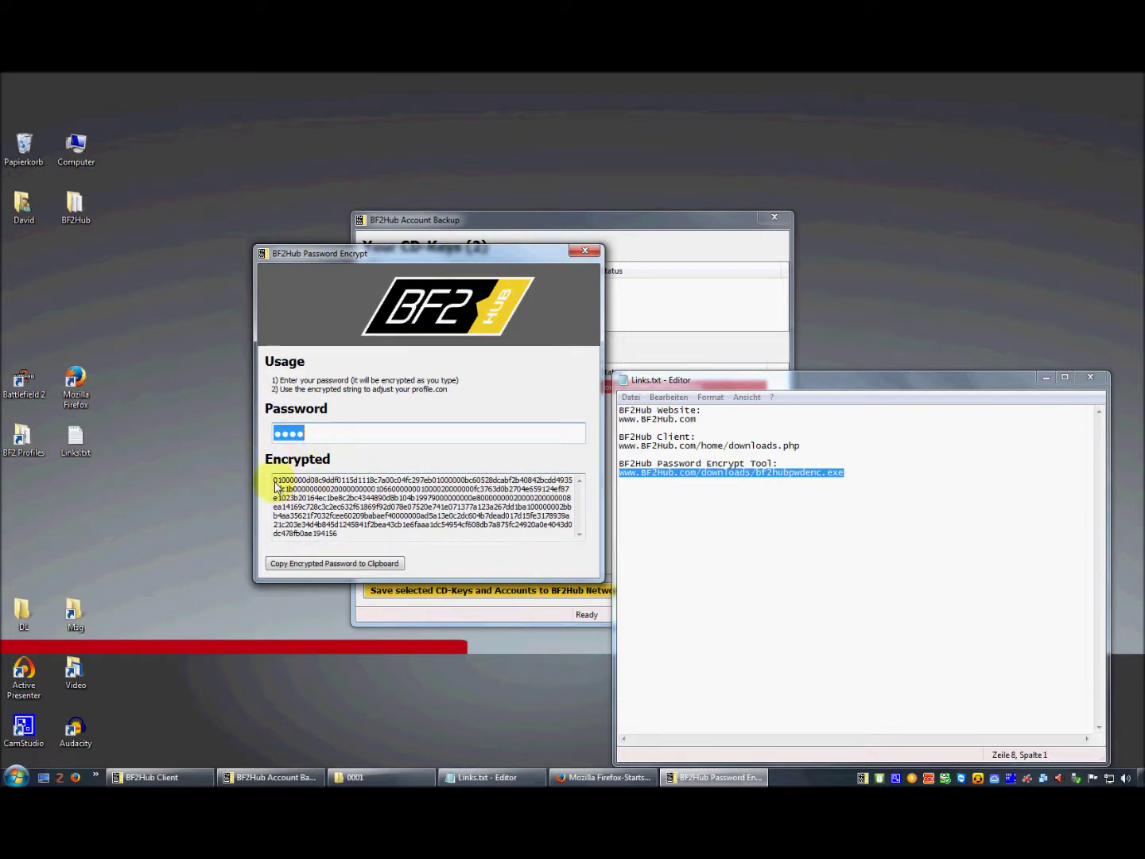
left_click_drag(275, 479, 363, 541)
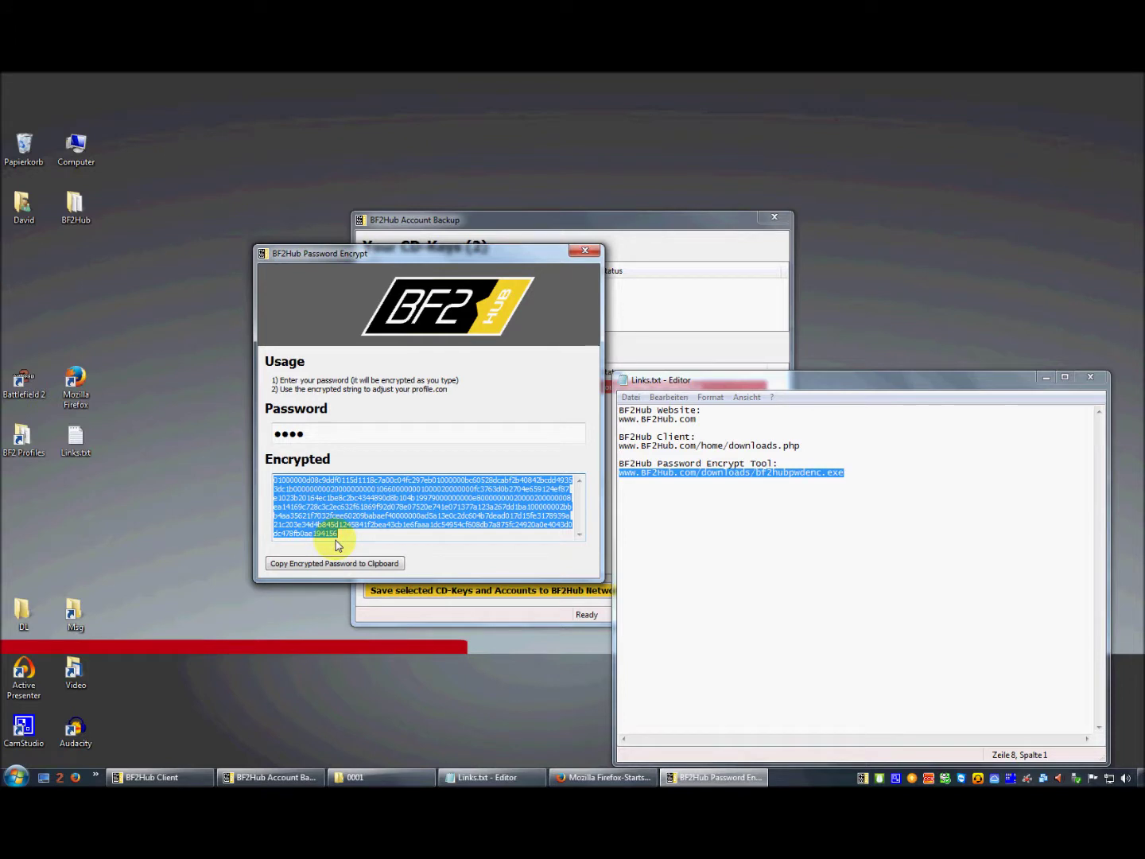
- Replace it with the six-character account password and copy the encrypted string to the clipboard
left_click(374, 509)
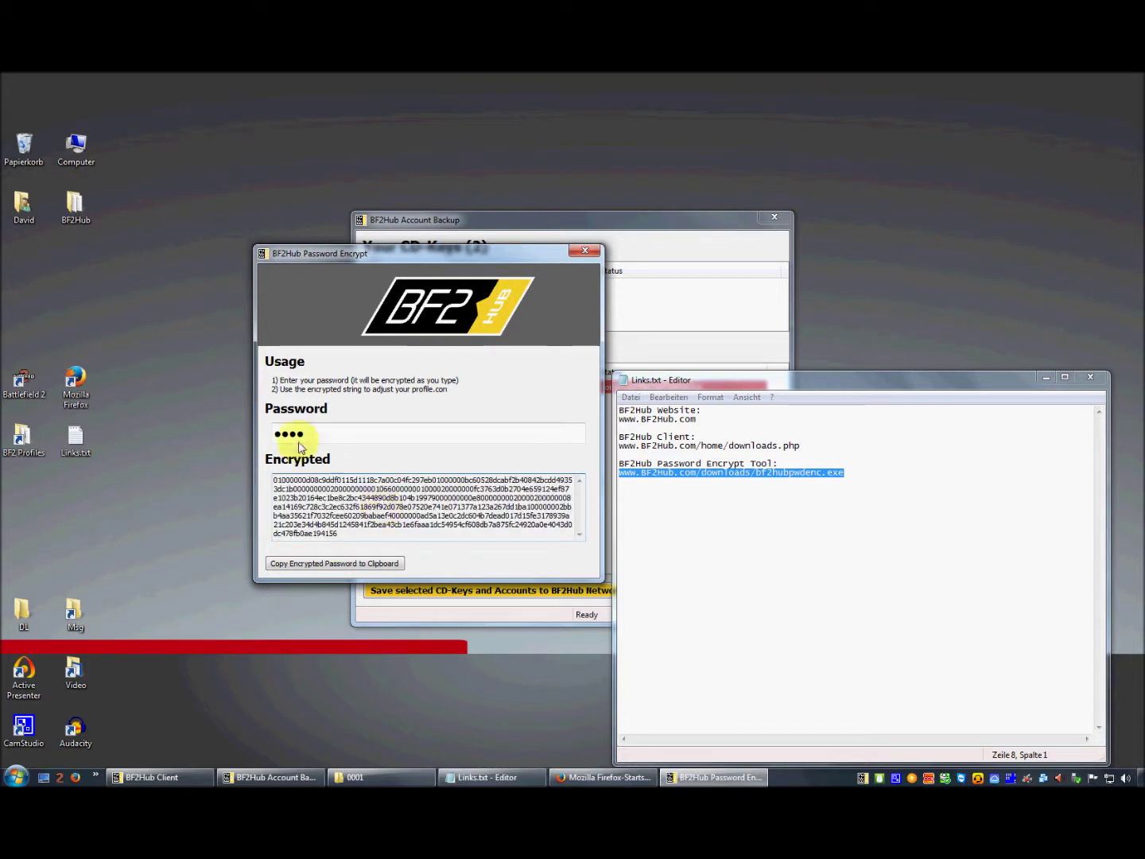
left_click(319, 436)
double_click(320, 436)
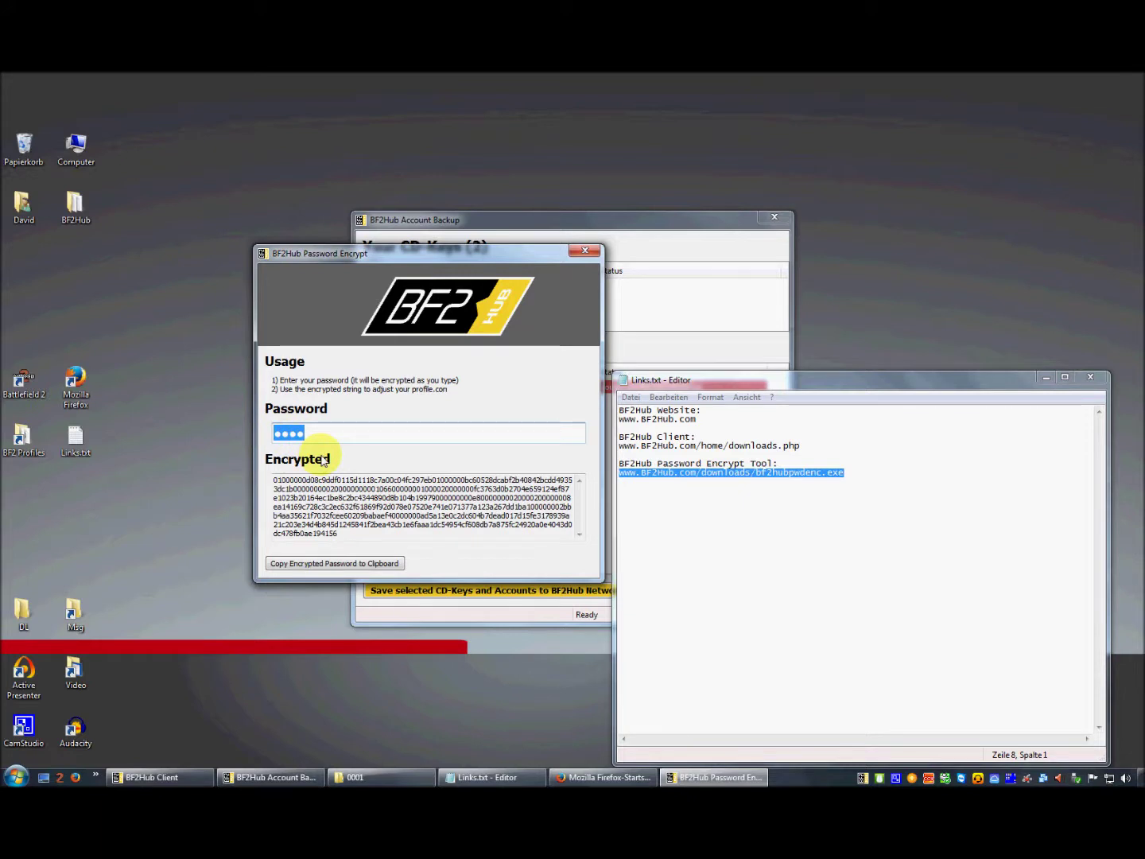
type("••••••")
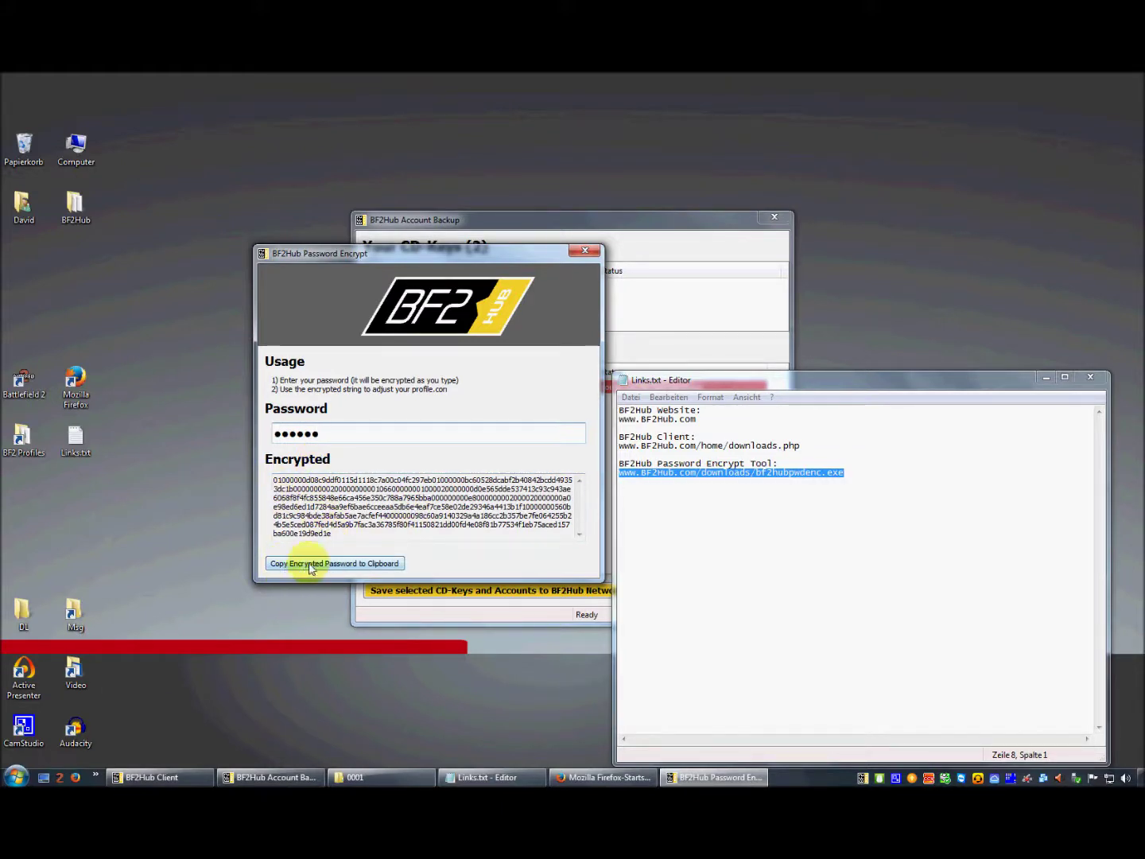
left_click(358, 566)
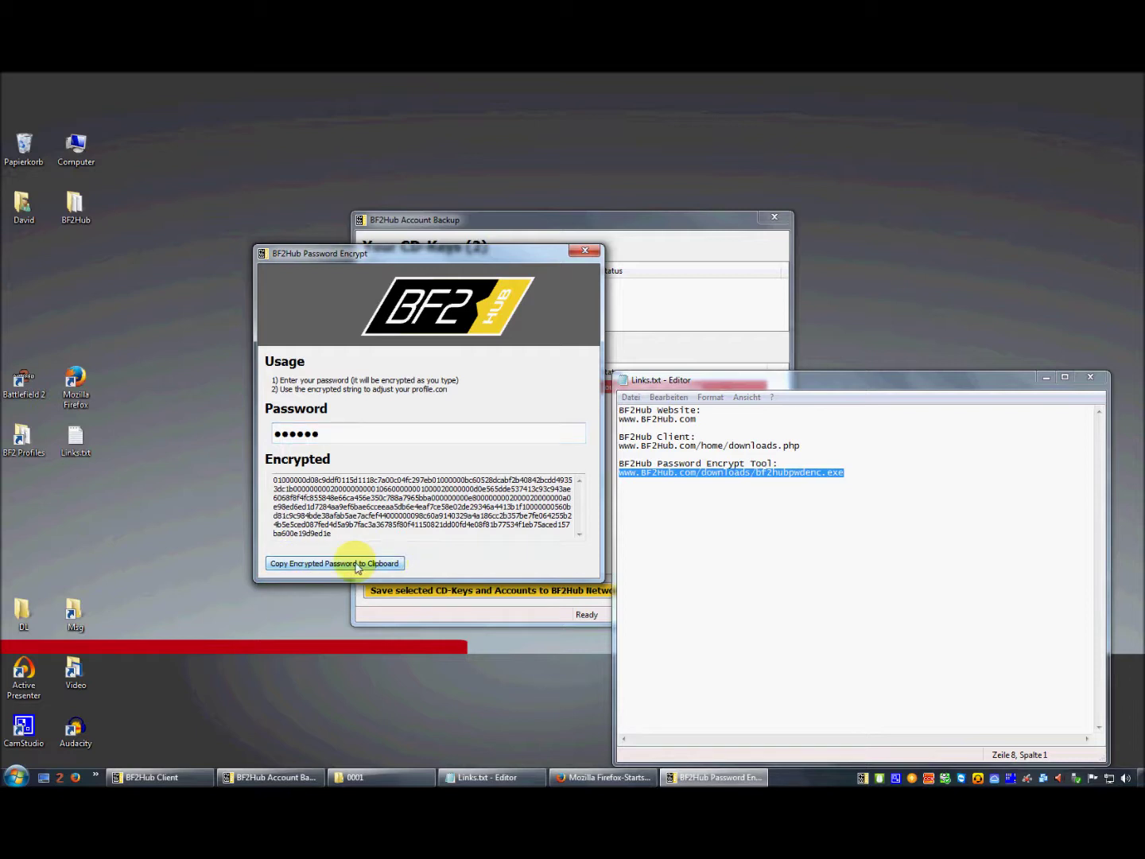
double_click(294, 534)
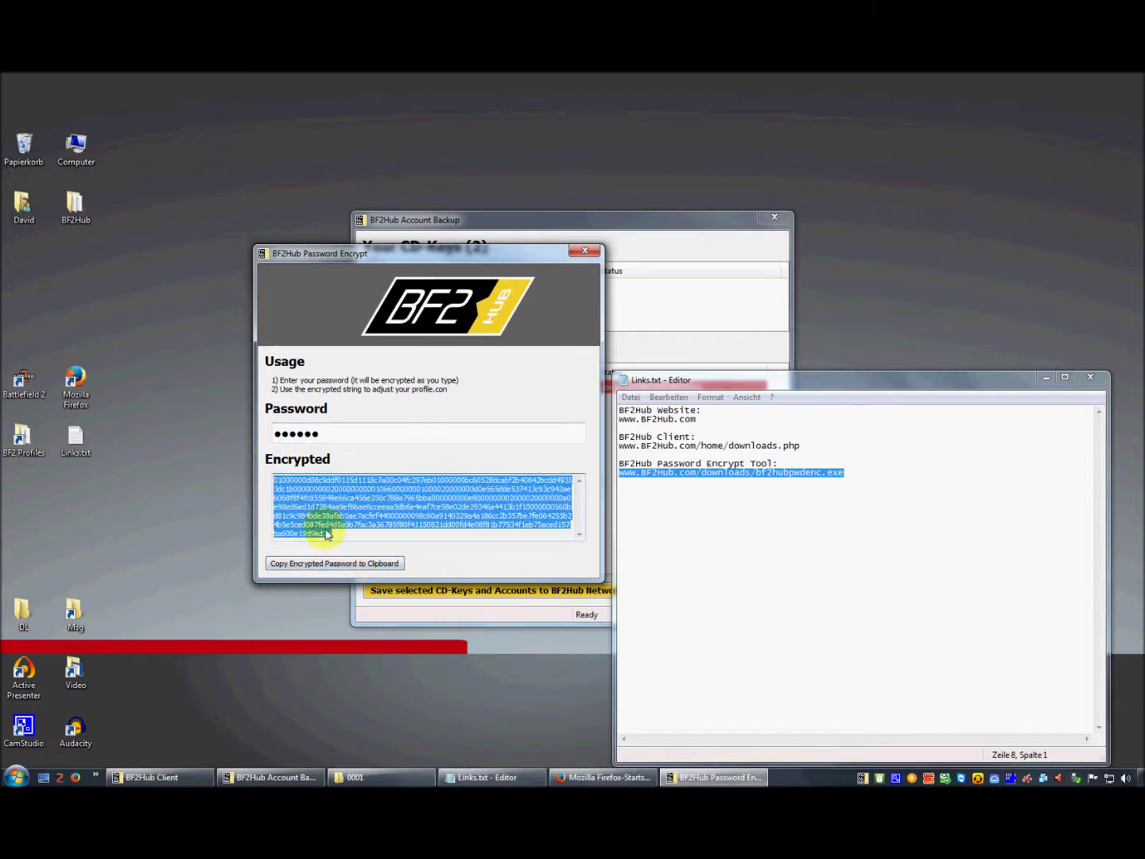
right_click(320, 498)
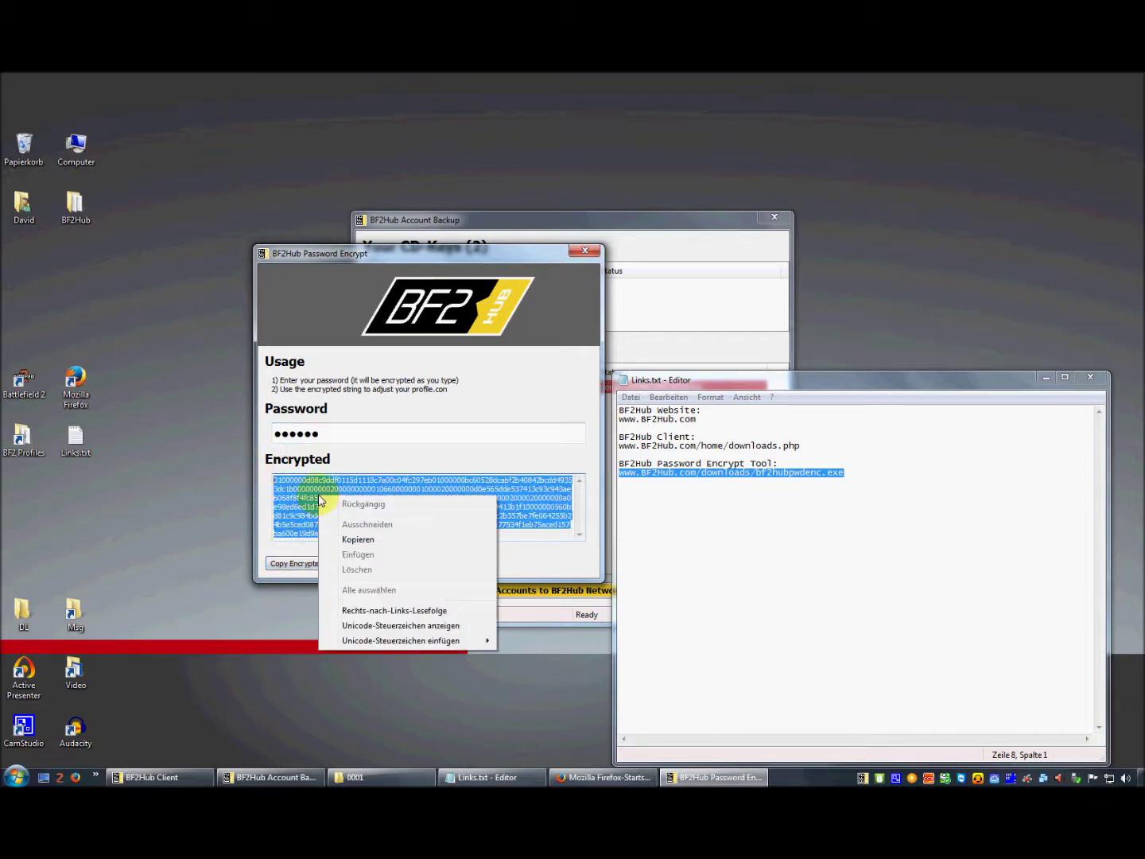
left_click(355, 540)
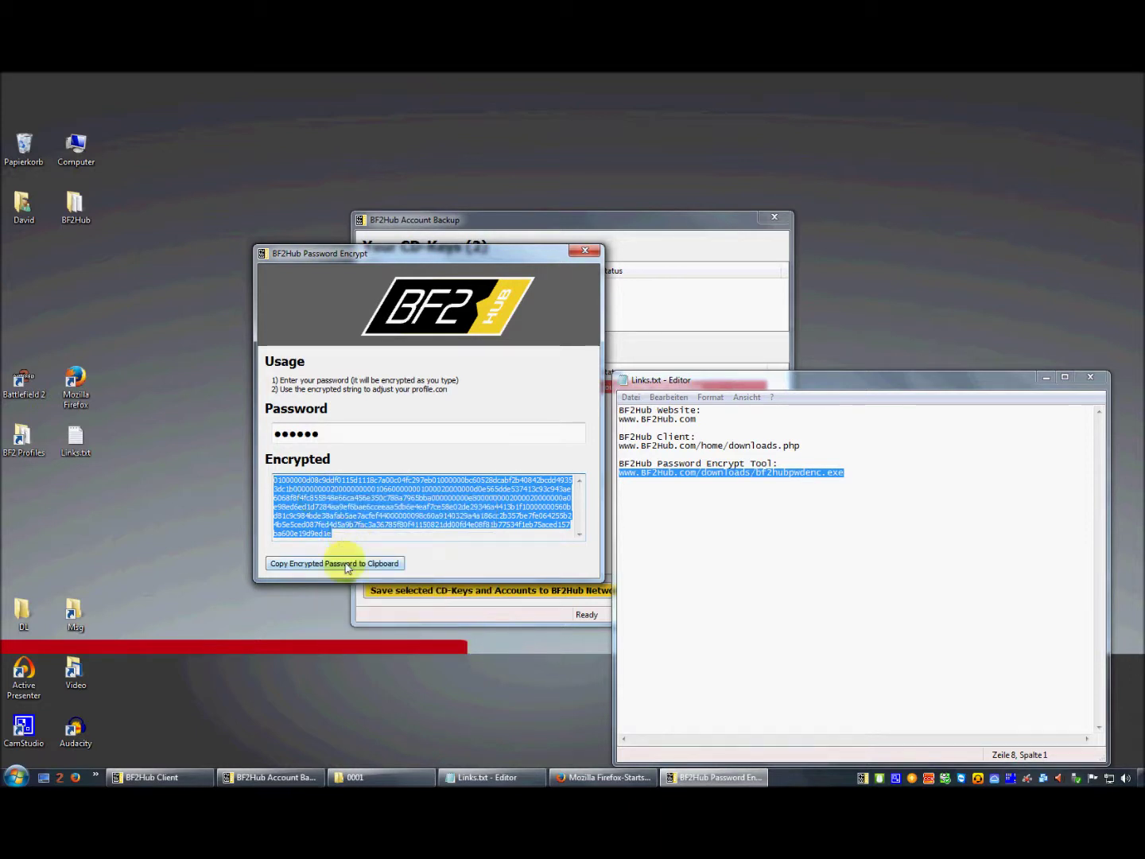
left_click(347, 566)
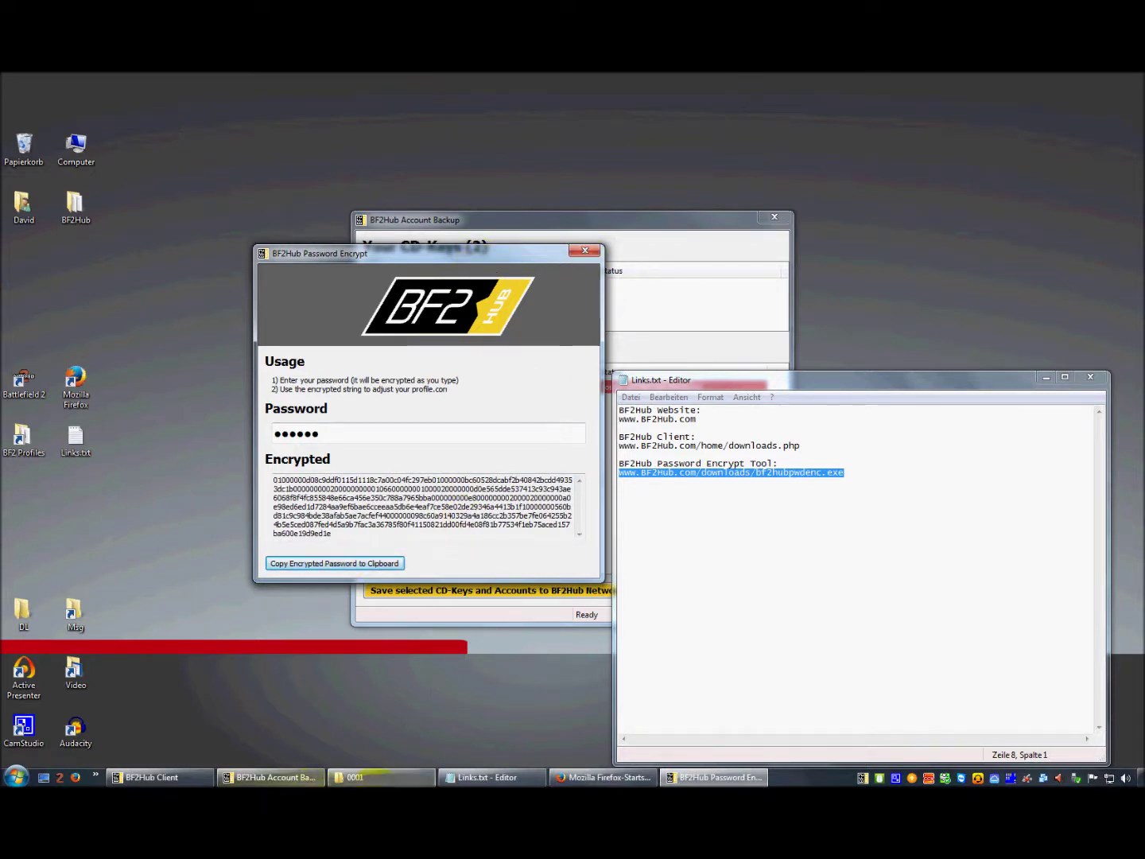
left_click(380, 778)
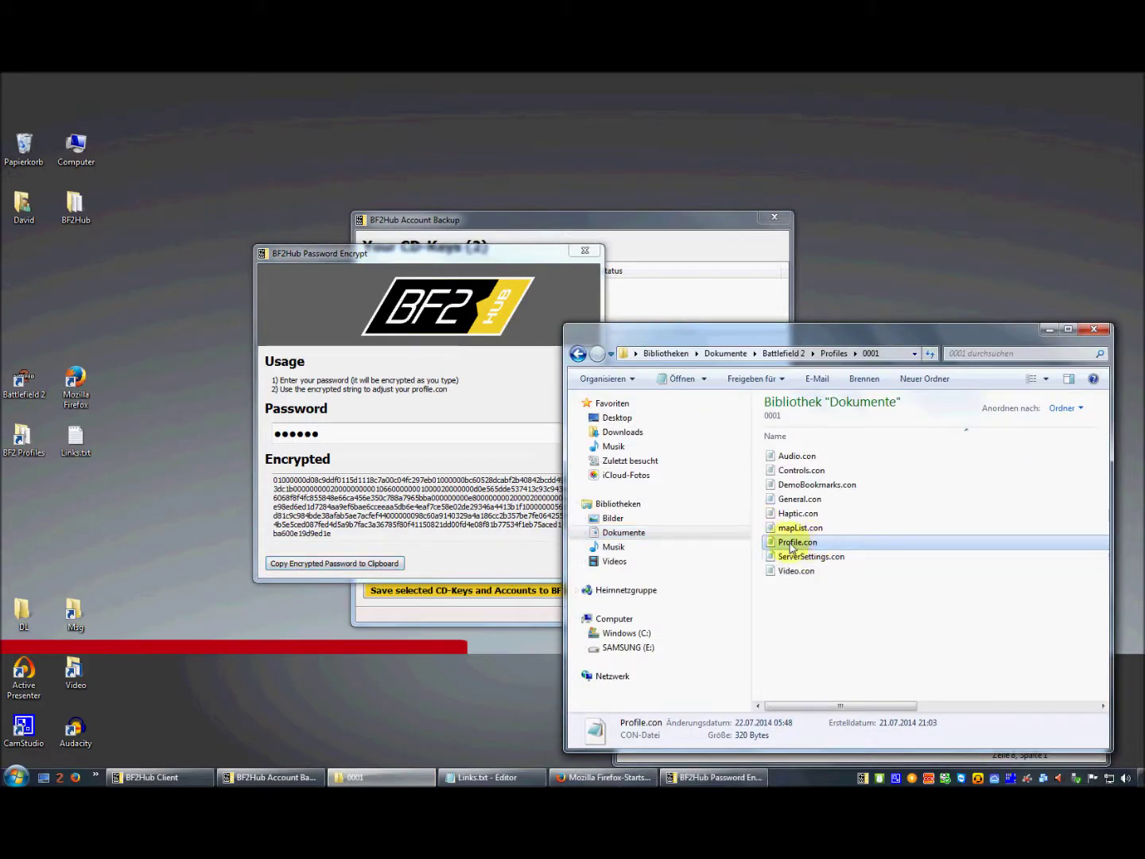
- Reopen Profile.con from folder 0001 maximized and select the placeholder setPassword value
double_click(791, 544)
left_click(1058, 377)
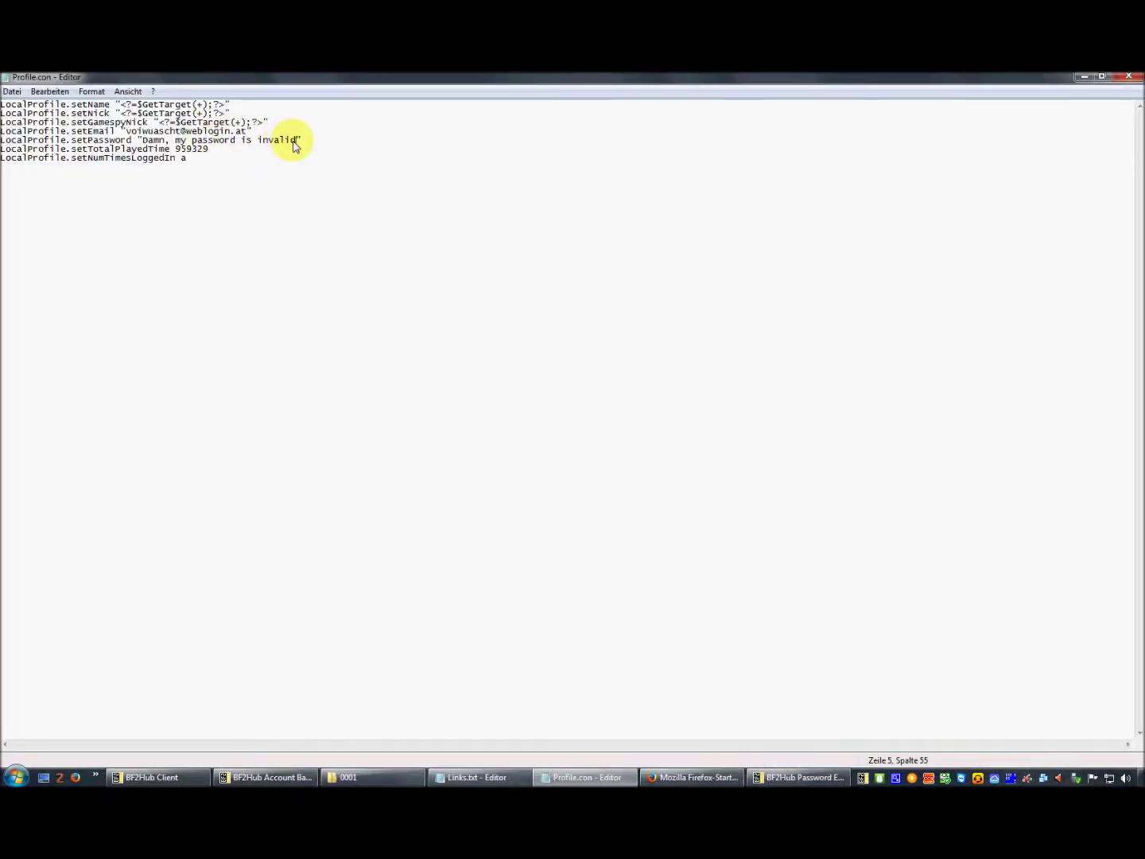
left_click_drag(294, 141, 144, 141)
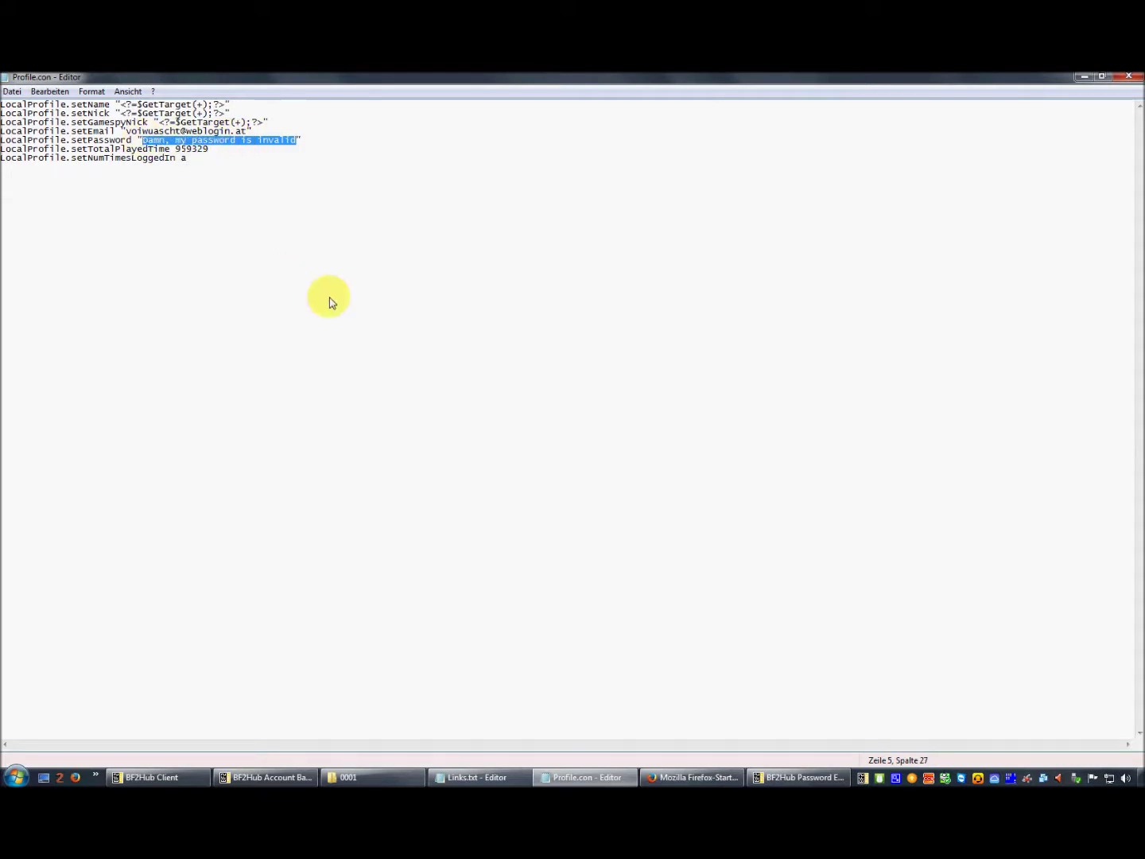
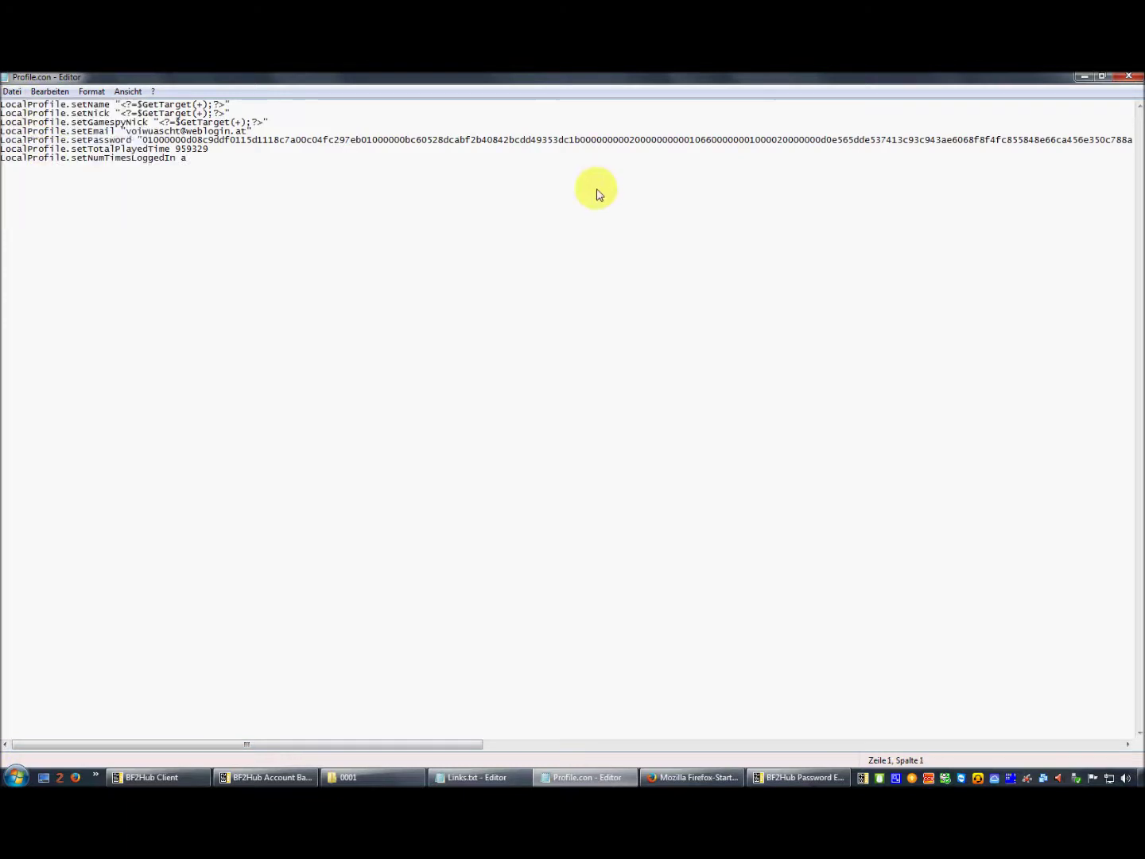
- Close the Profile.con Notepad file and the BF2Hub Password Encrypt tool
left_click(1129, 76)
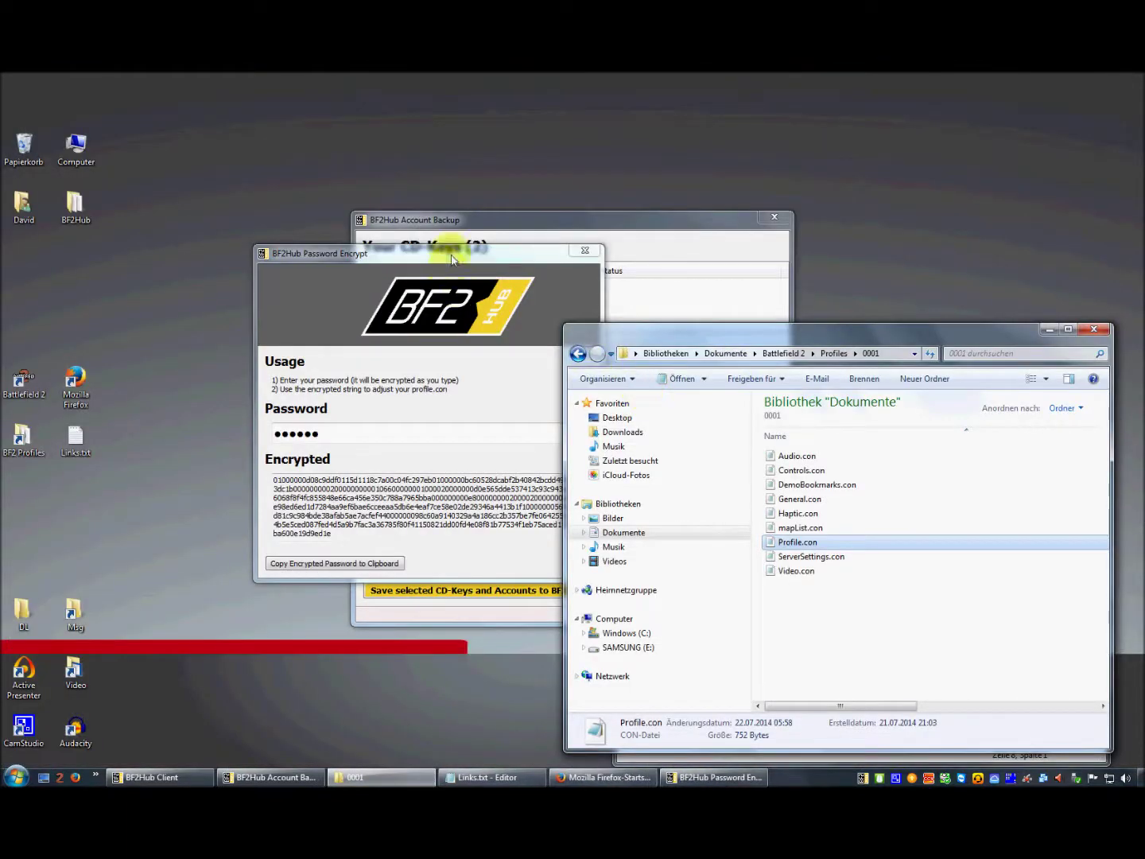
left_click(452, 259)
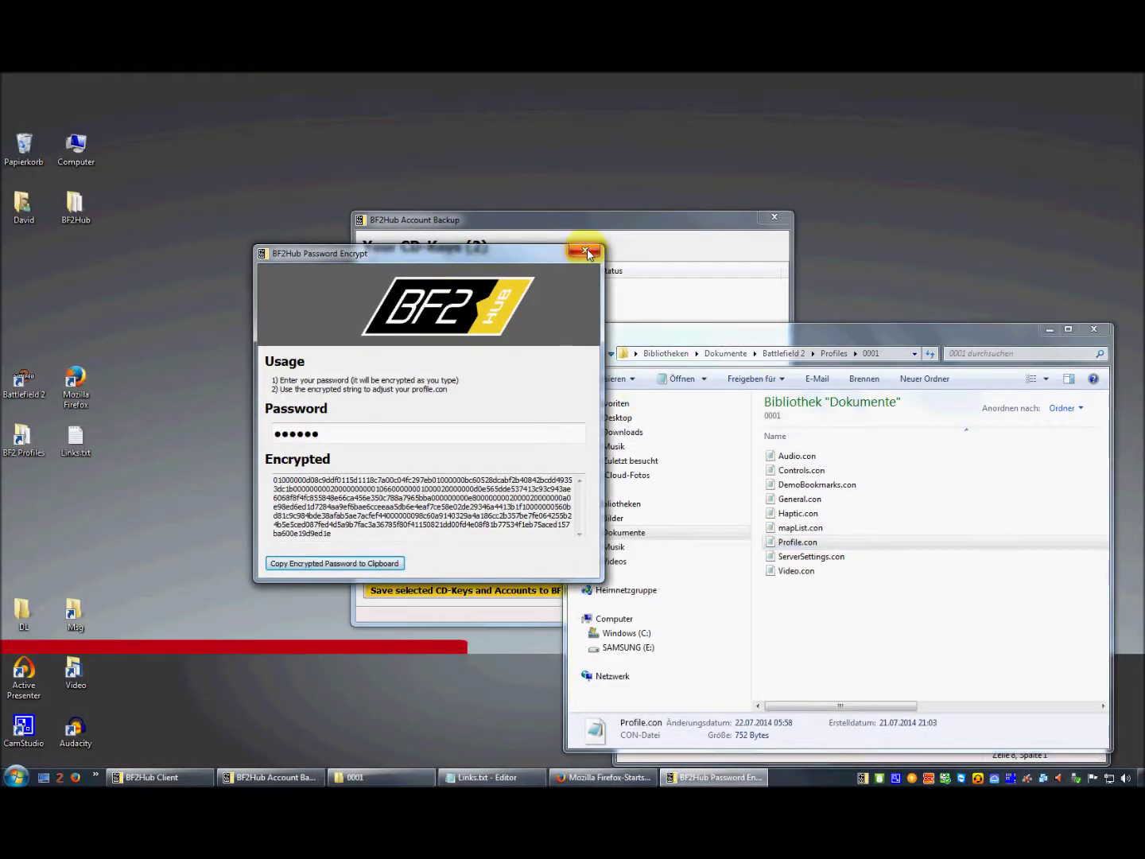
left_click(587, 253)
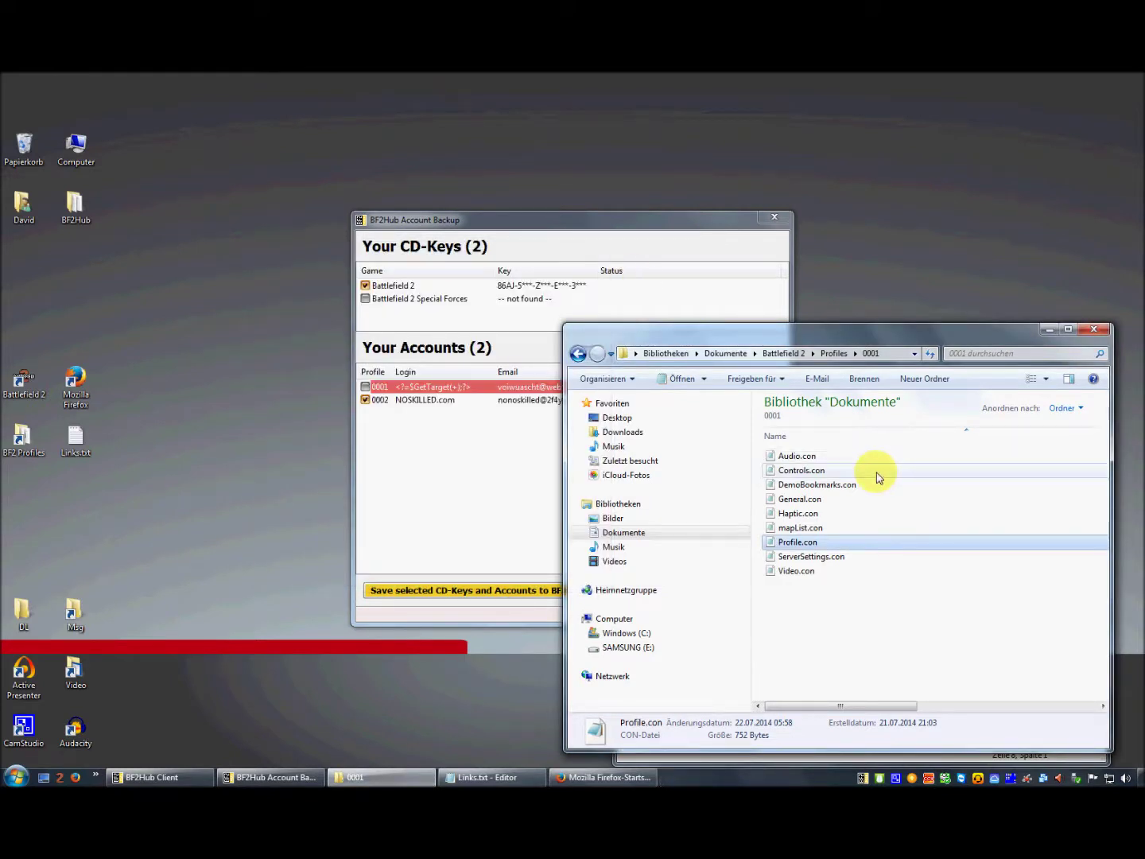
- Close and reopen Account Backup so profile accounts 0001 and 0002 show as ticked
left_click(447, 473)
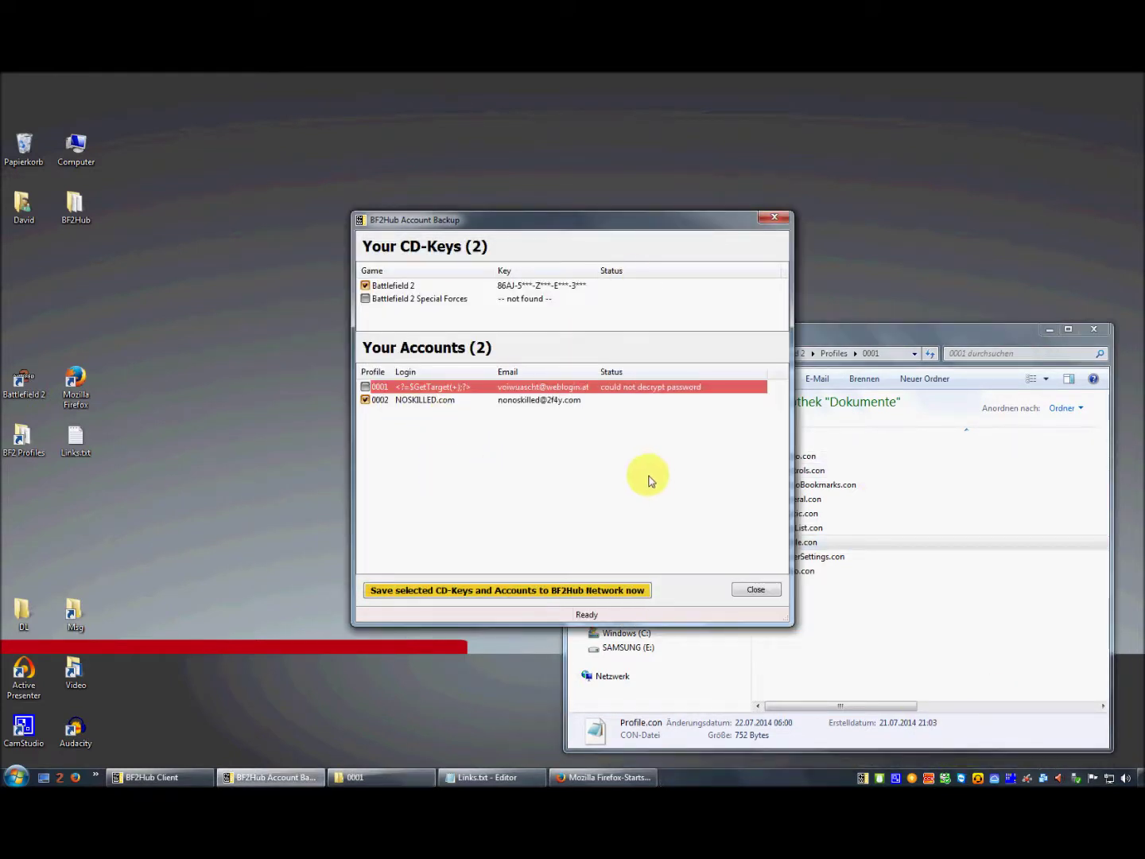
left_click(770, 591)
left_click(505, 577)
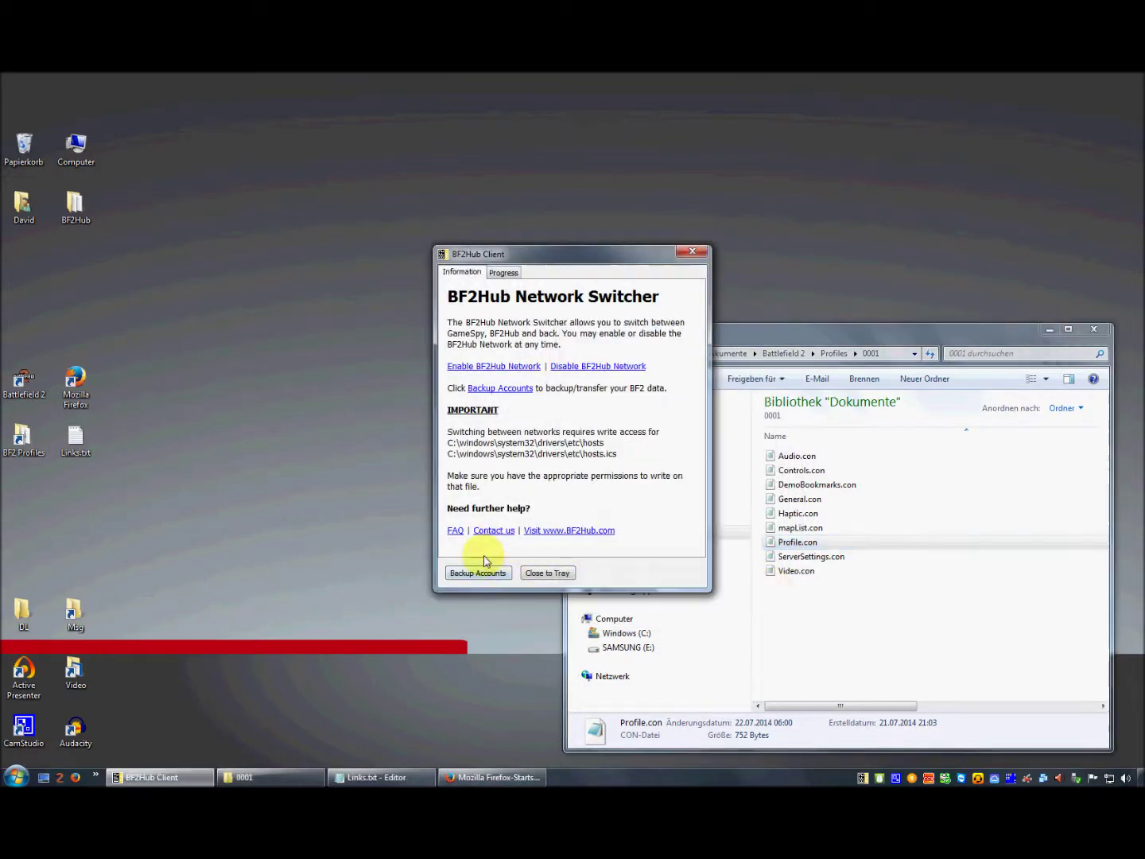
left_click(486, 574)
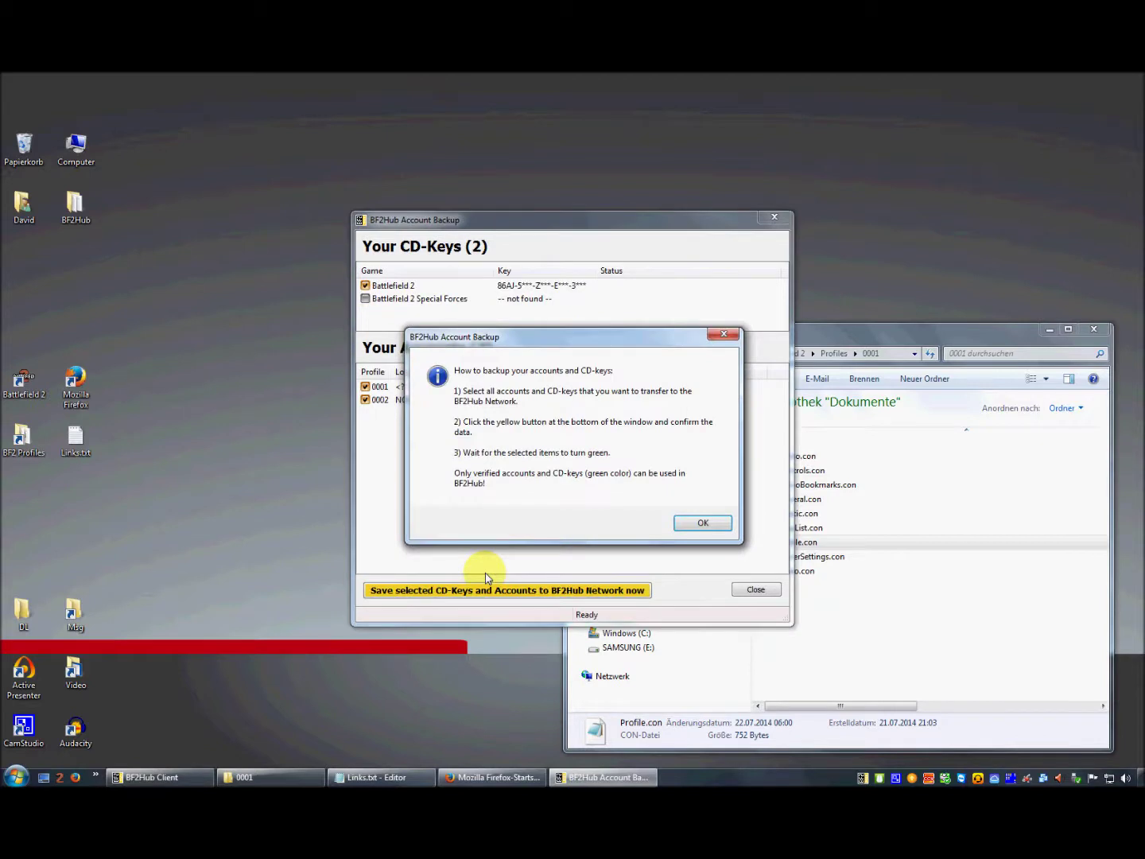
- Save the Battlefield 2 CD-key and accounts 0001 and 0002 to BF2Hub, confirming with Ja
left_click(689, 523)
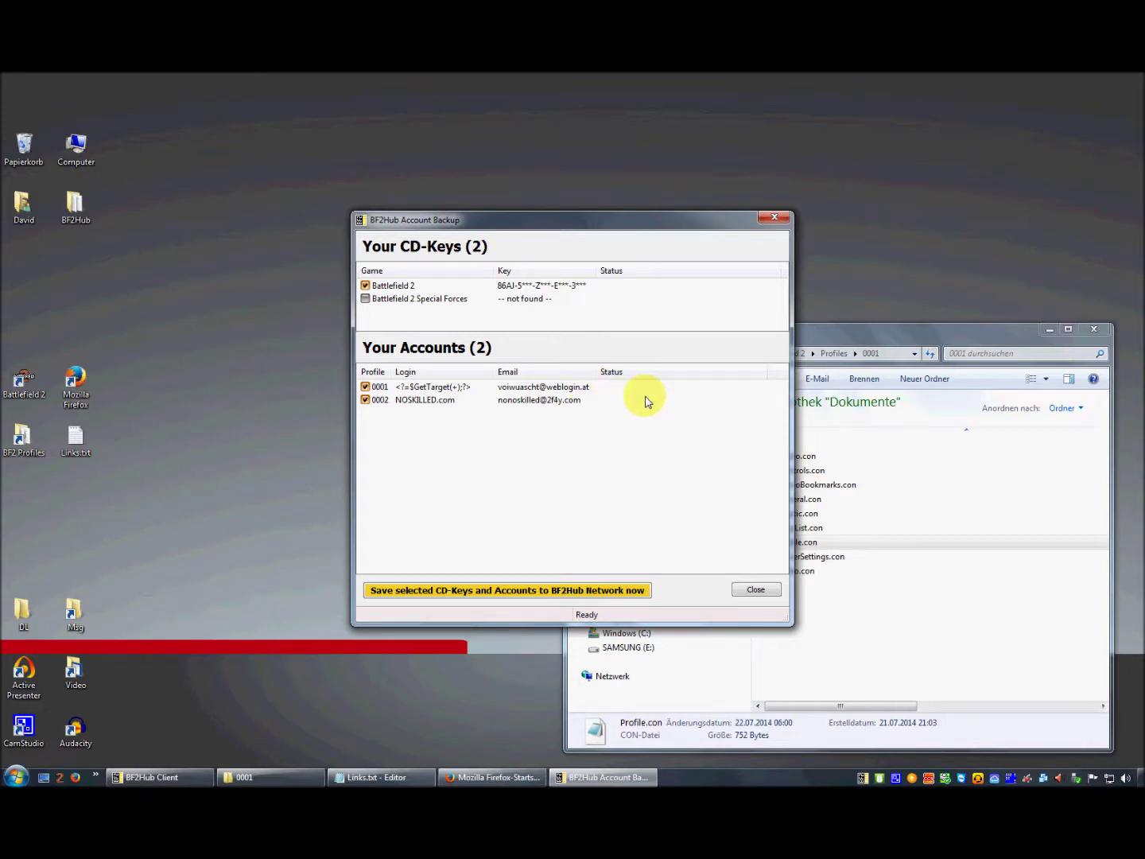
left_click(471, 592)
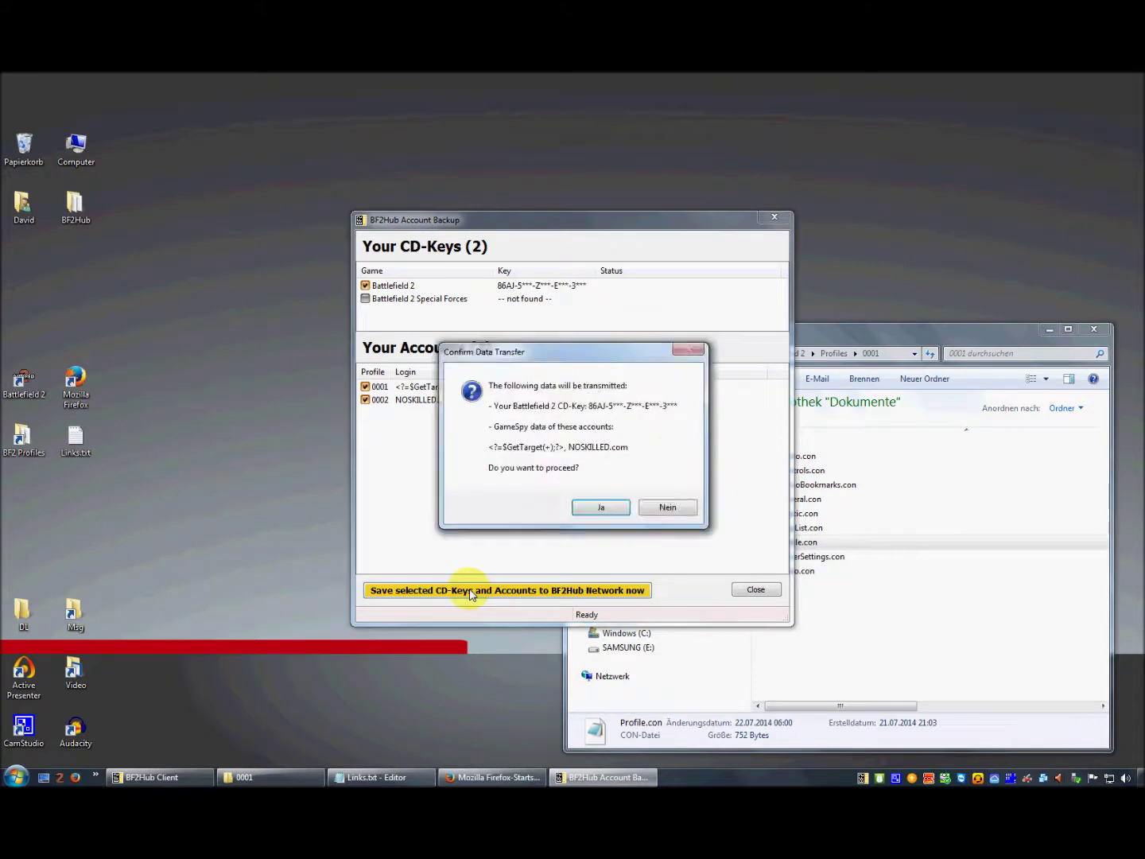
left_click(607, 508)
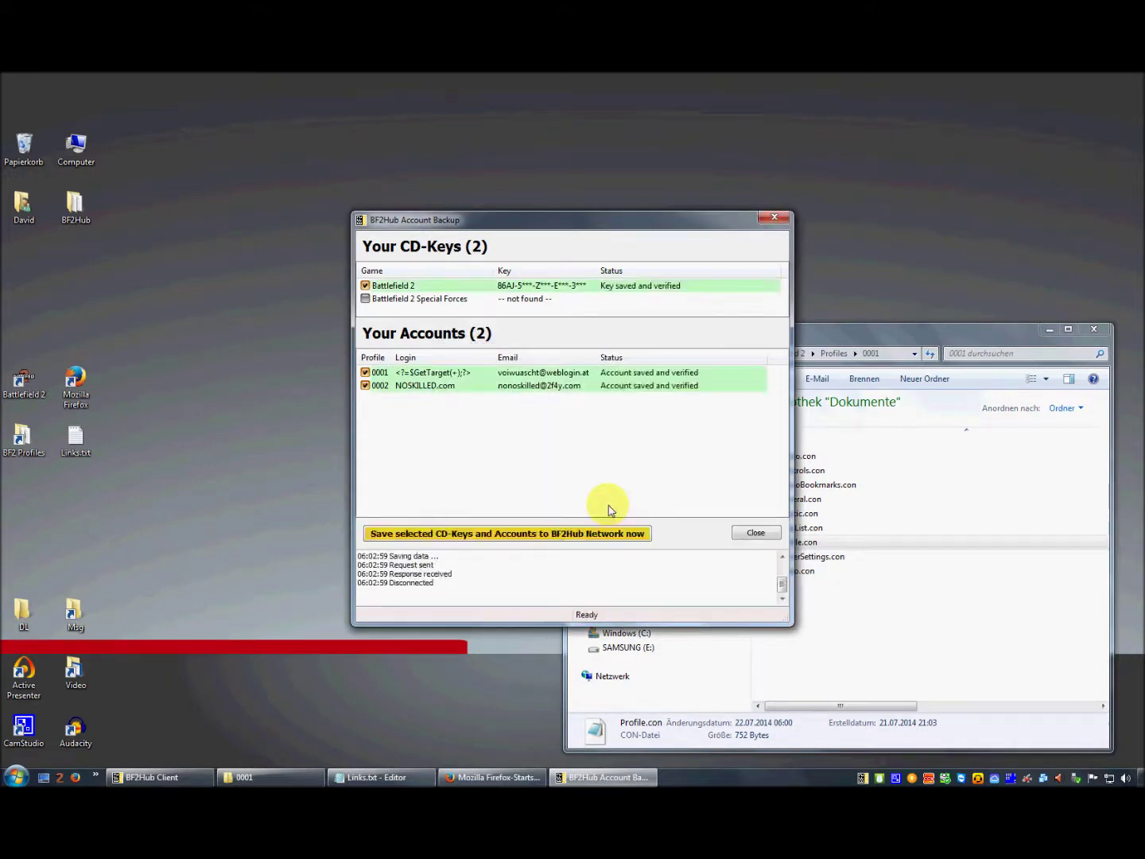